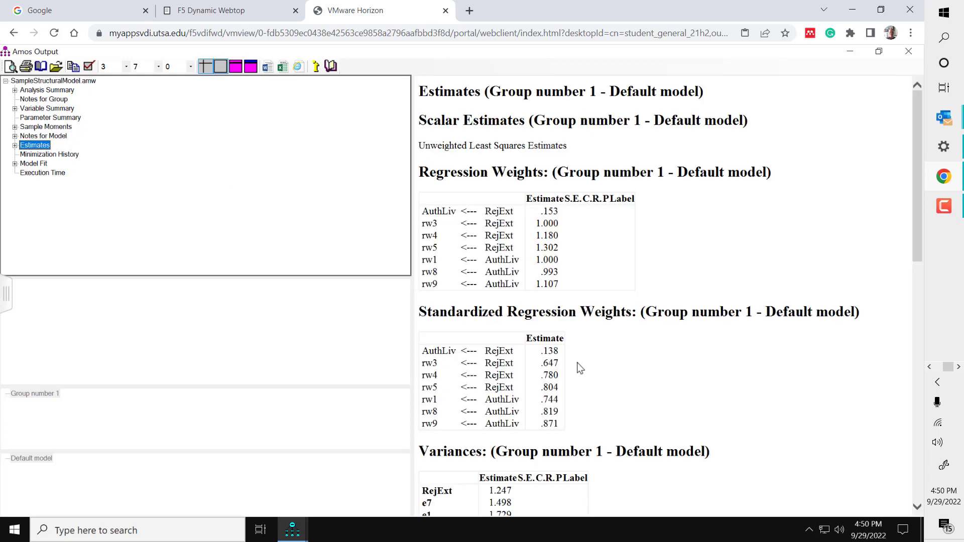
Review the Amos regression estimates, then switch to Excel and examine the annotated correlation matrix on Sheet3
{"action": "scroll", "coordinate": [580, 368], "scroll_direction": "down", "scroll_amount": 3}
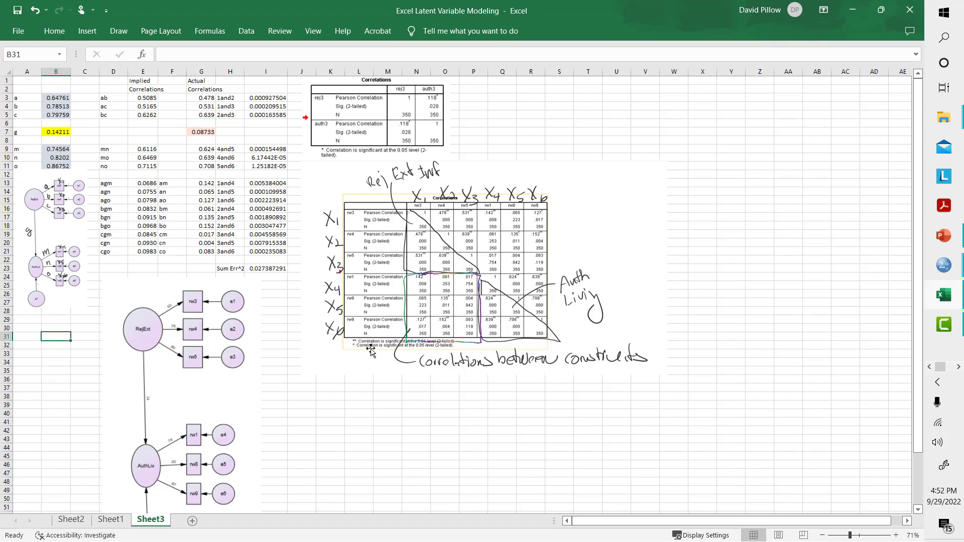
{"action": "scroll", "coordinate": [370, 350], "scroll_direction": "up", "scroll_amount": 4}
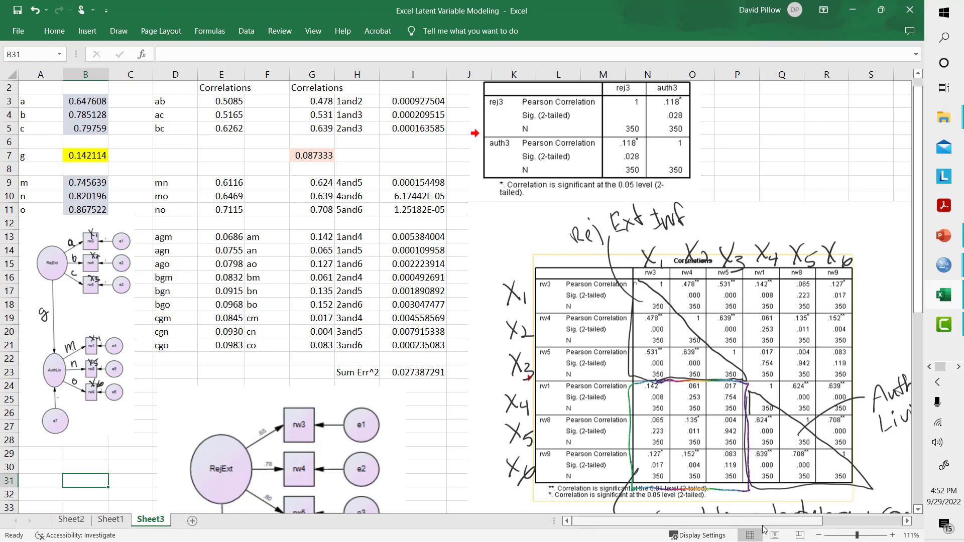
{"action": "left_click_drag", "start_coordinate": [778, 522], "coordinate": [818, 522]}
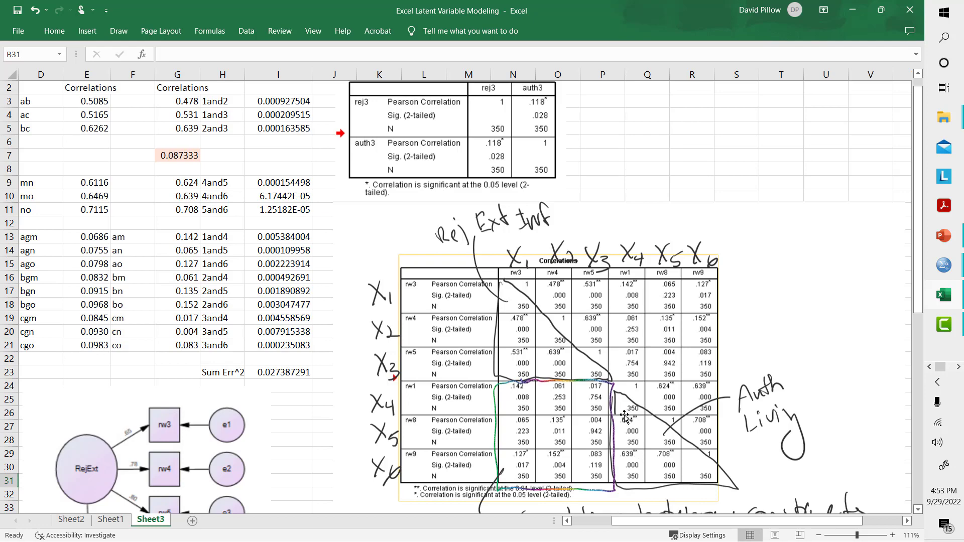
Nudge the large RejExt-to-AuthLiv path diagram picture slightly right and down on the worksheet, then deselect it
{"action": "scroll", "coordinate": [624, 416], "scroll_direction": "down", "scroll_amount": 6}
{"action": "scroll", "coordinate": [624, 417], "scroll_direction": "left", "scroll_amount": 3}
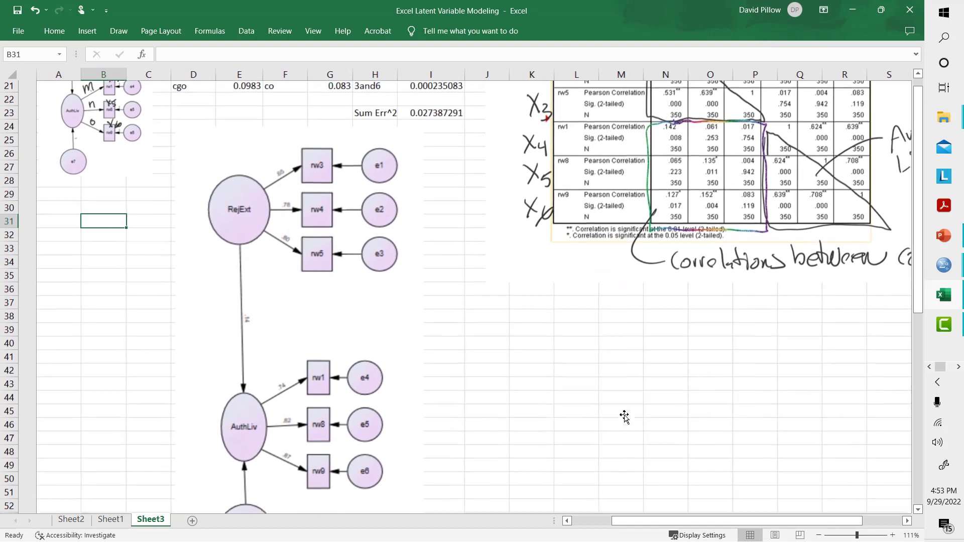
{"action": "scroll", "coordinate": [624, 417], "scroll_direction": "down", "scroll_amount": 2}
{"action": "scroll", "coordinate": [624, 417], "scroll_direction": "right", "scroll_amount": 1}
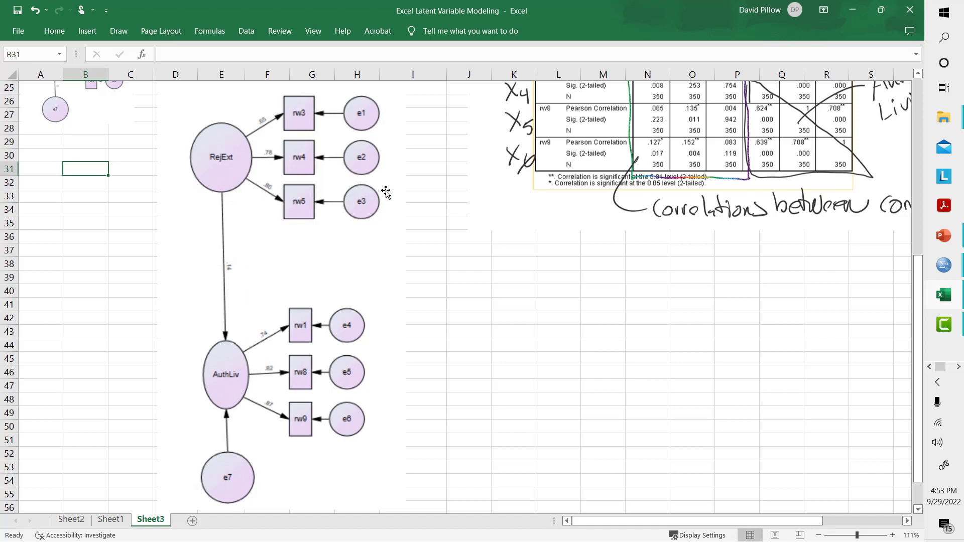
{"action": "mouse_move", "coordinate": [408, 178]}
{"action": "left_mouse_down"}
{"action": "mouse_move", "coordinate": [375, 260]}
{"action": "mouse_move", "coordinate": [389, 191]}
{"action": "mouse_move", "coordinate": [414, 179]}
{"action": "left_mouse_up"}
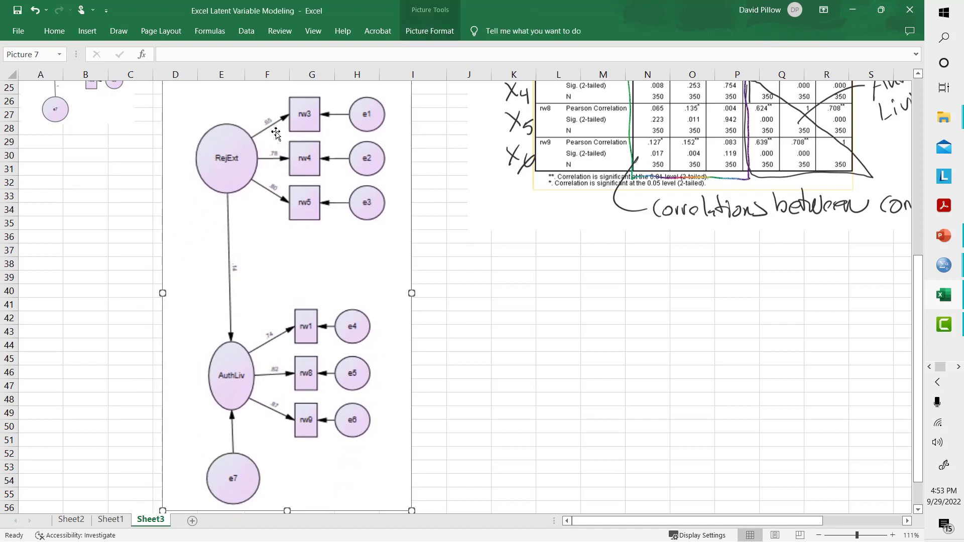
{"action": "left_click", "coordinate": [510, 290]}
Compare the annotated correlation matrix with the worksheet's path values and its implied and actual correlations
{"action": "scroll", "coordinate": [518, 278], "scroll_direction": "up", "scroll_amount": 5}
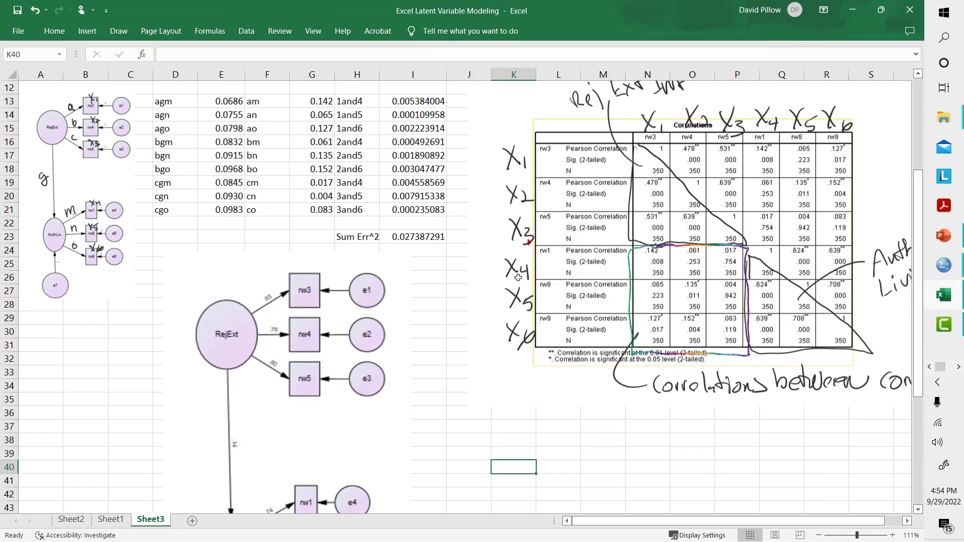
{"action": "scroll", "coordinate": [518, 278], "scroll_direction": "up", "scroll_amount": 2}
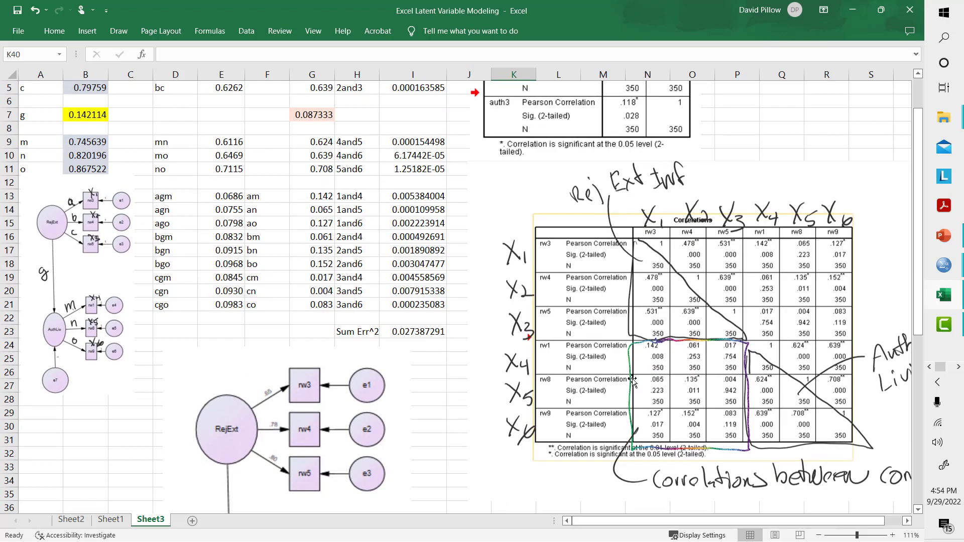
{"action": "scroll", "coordinate": [663, 380], "scroll_direction": "up", "scroll_amount": 4}
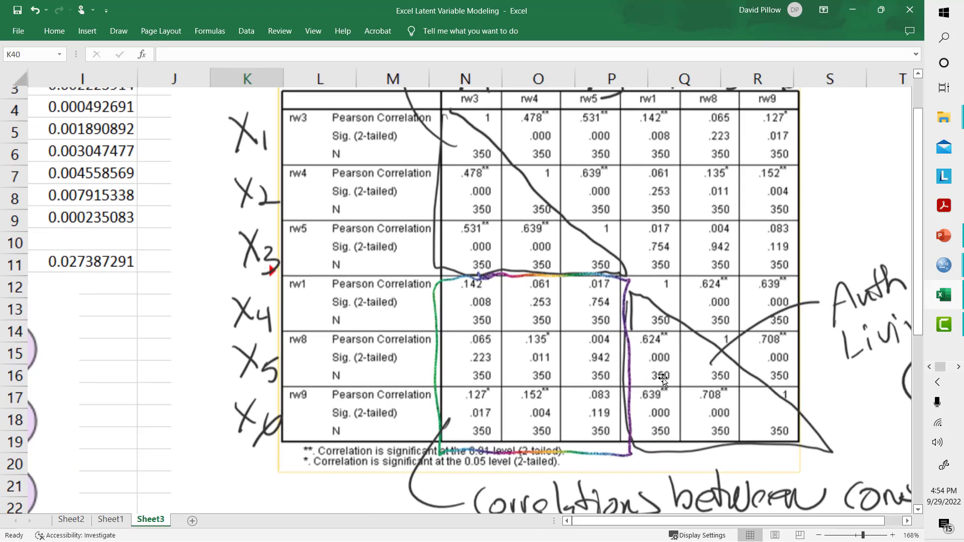
{"action": "scroll", "coordinate": [663, 380], "scroll_direction": "down", "scroll_amount": 1}
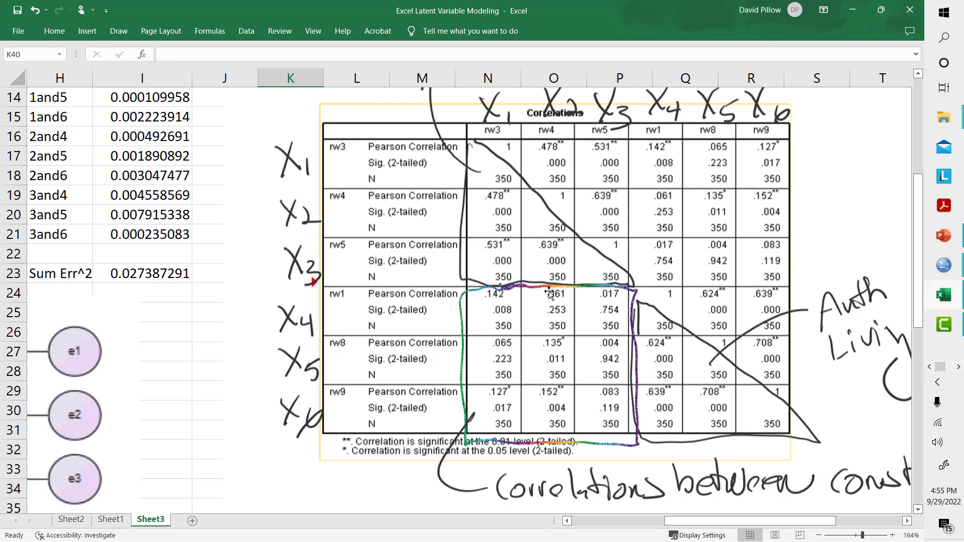
{"action": "left_click", "coordinate": [207, 369]}
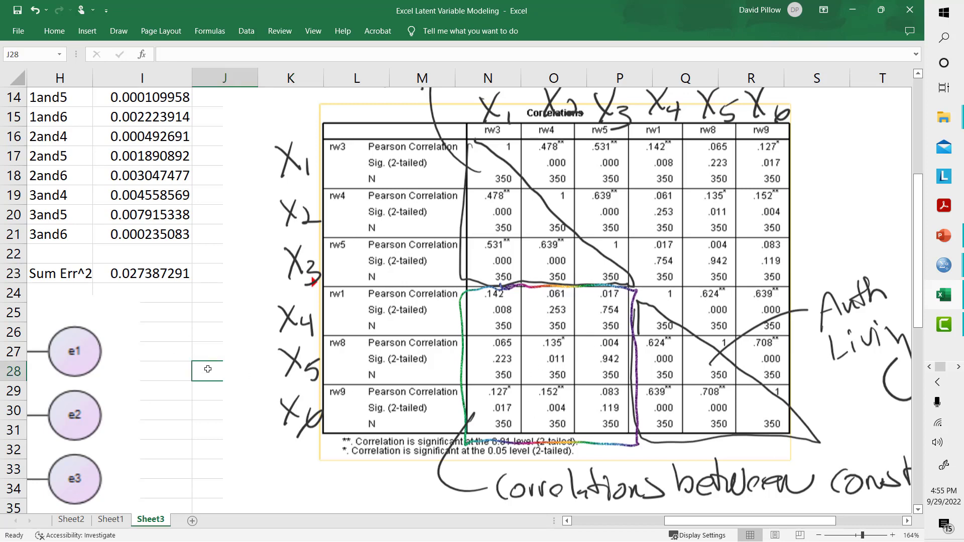
{"action": "scroll", "coordinate": [207, 369], "scroll_direction": "left", "scroll_amount": 5}
{"action": "scroll", "coordinate": [208, 369], "scroll_direction": "up", "scroll_amount": 3}
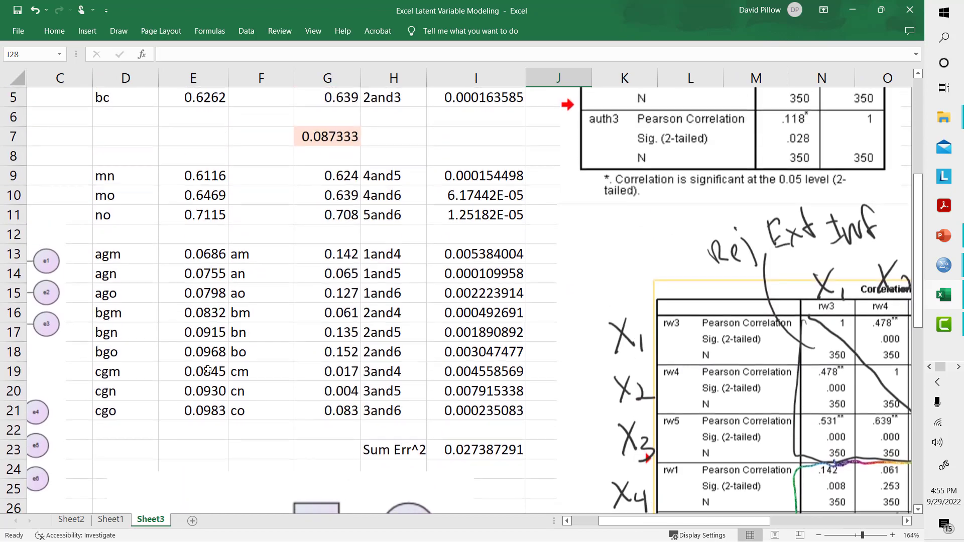
{"action": "scroll", "coordinate": [208, 369], "scroll_direction": "down", "scroll_amount": 4}
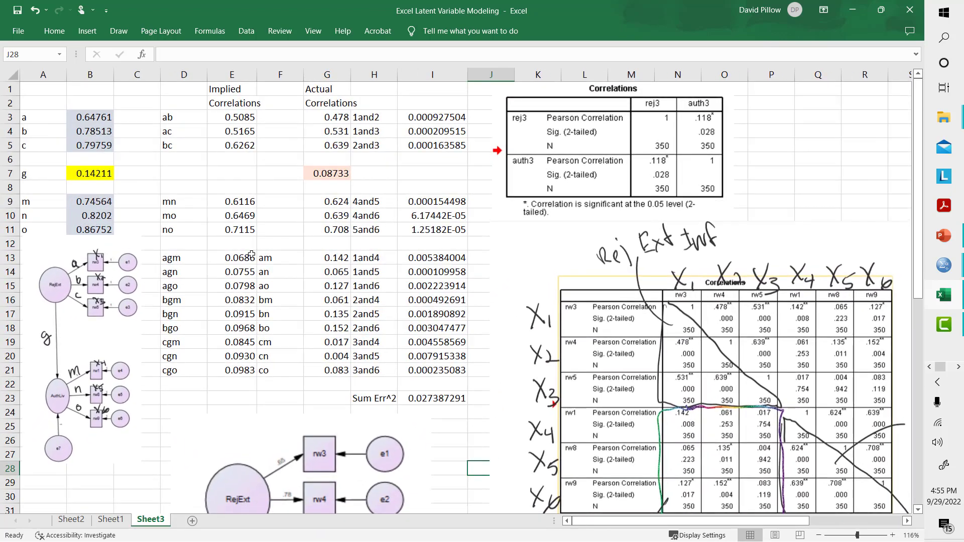
Inspect the formula for the average between-construct correlation in G7 and compare it with the outlined block of the matrix
{"action": "left_click", "coordinate": [336, 173]}
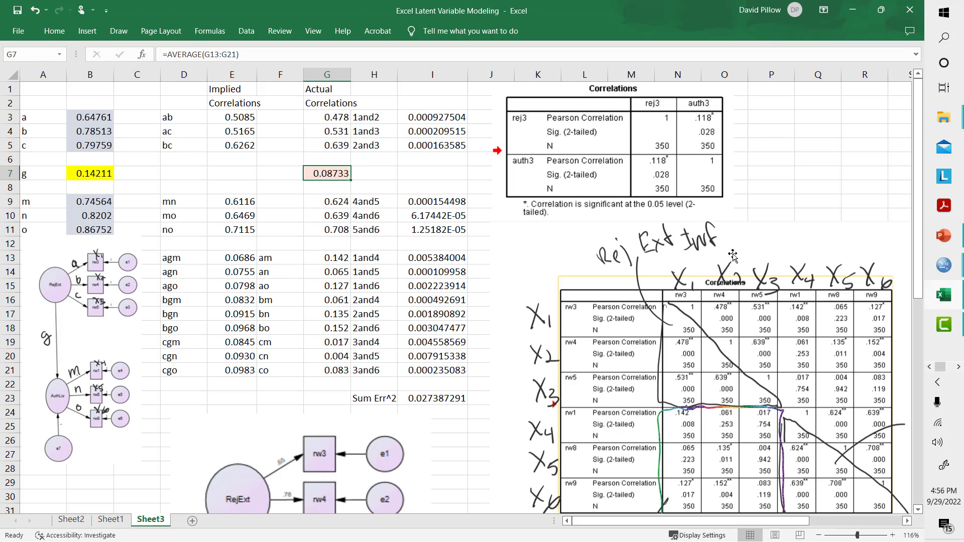
{"action": "scroll", "coordinate": [923, 201], "scroll_direction": "down", "scroll_amount": 2}
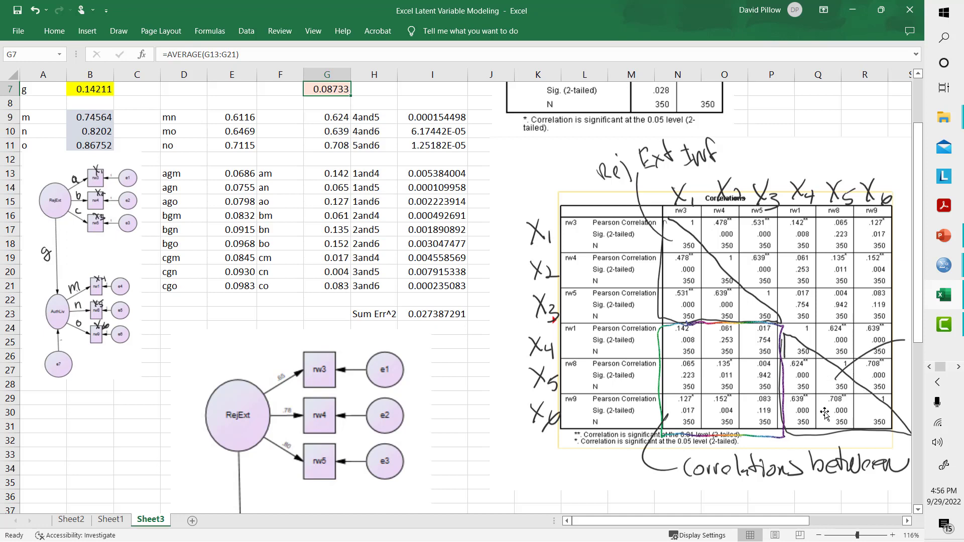
{"action": "scroll", "coordinate": [799, 432], "scroll_direction": "up", "scroll_amount": 2}
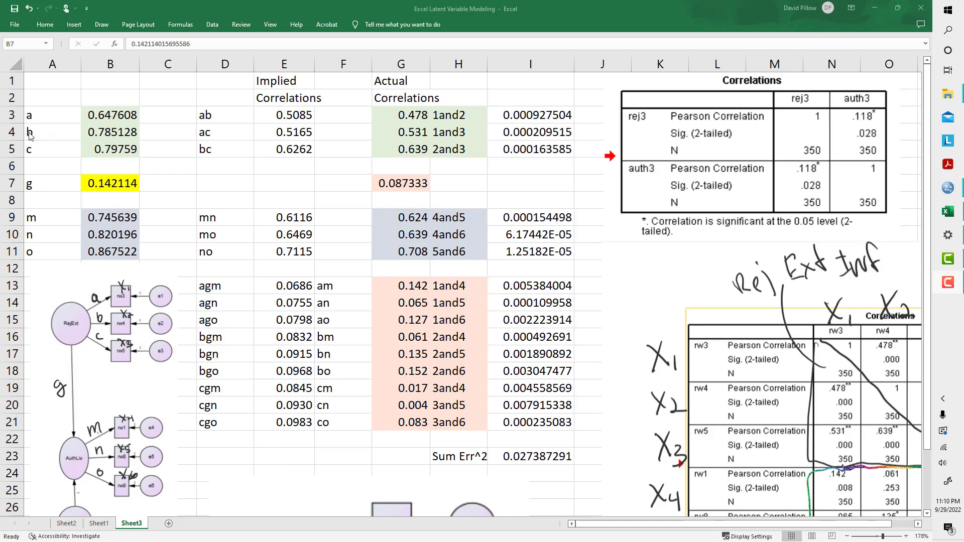
Inspect the actual correlations for the 1and2, 1and3 and 2and3 pairs in cells G3 to G5
{"action": "left_click", "coordinate": [393, 100]}
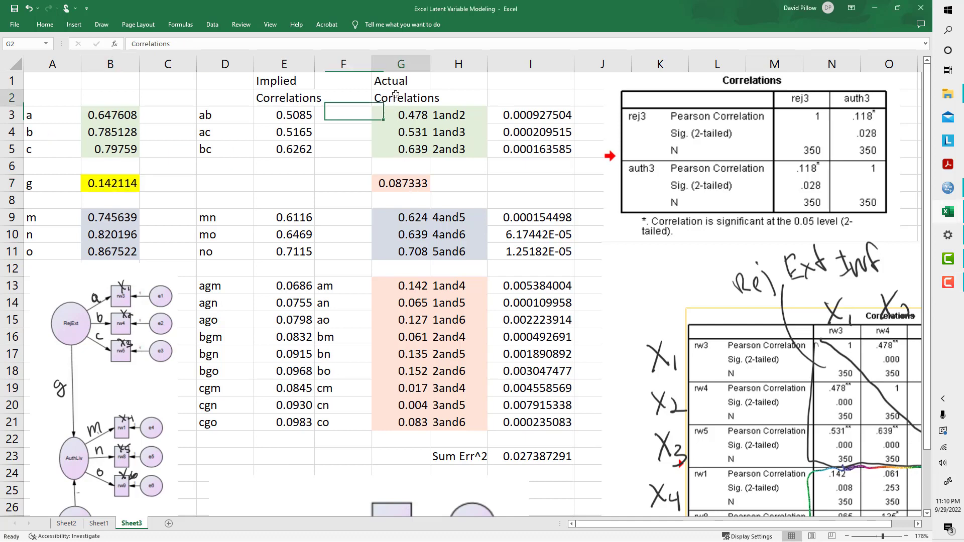
{"action": "left_click", "coordinate": [409, 116]}
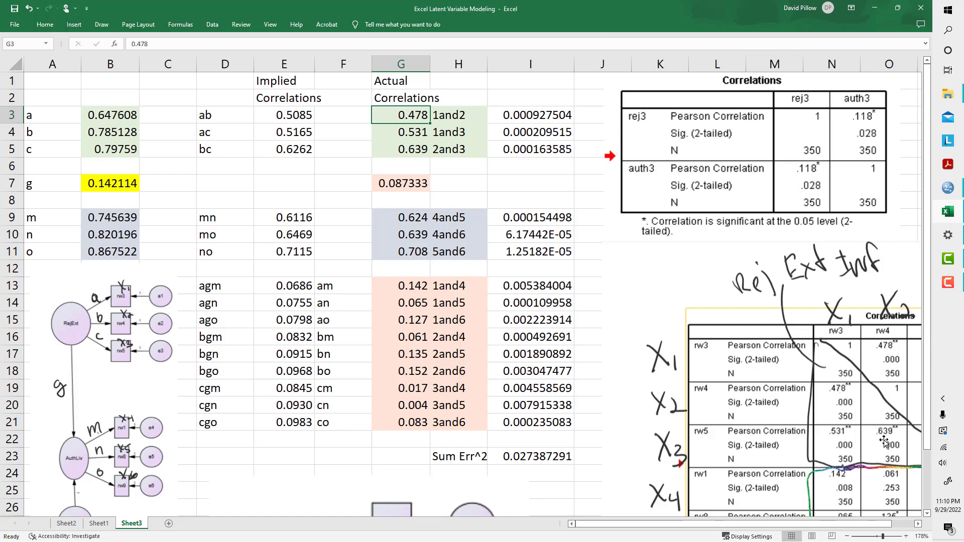
{"action": "left_click", "coordinate": [413, 132]}
{"action": "left_click", "coordinate": [412, 146]}
{"action": "left_click", "coordinate": [416, 120]}
{"action": "left_click", "coordinate": [414, 136]}
{"action": "left_click", "coordinate": [413, 150]}
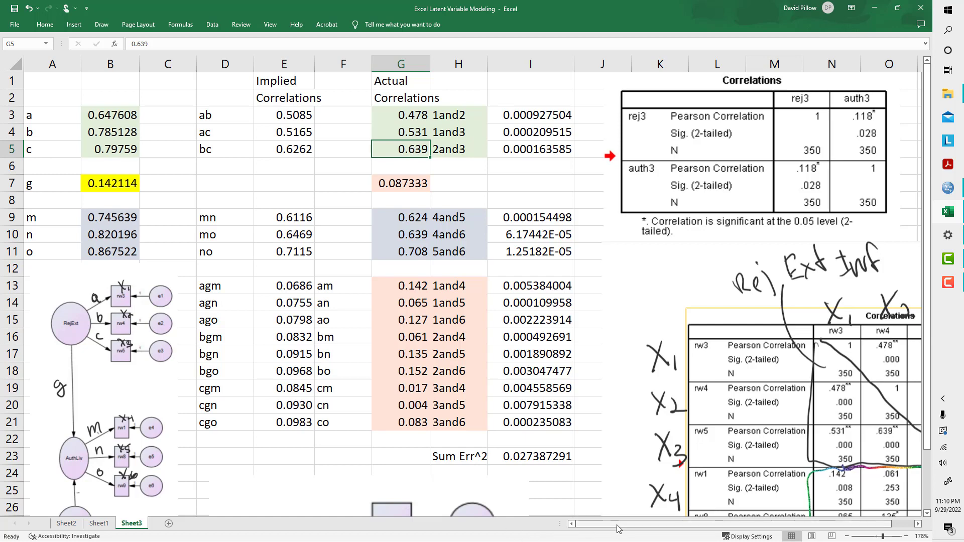
Reposition the annotated correlation matrix picture slightly lower, clear of the squared-error values in column I, and deselect it
{"action": "left_click_drag", "start_coordinate": [619, 529], "coordinate": [689, 529]}
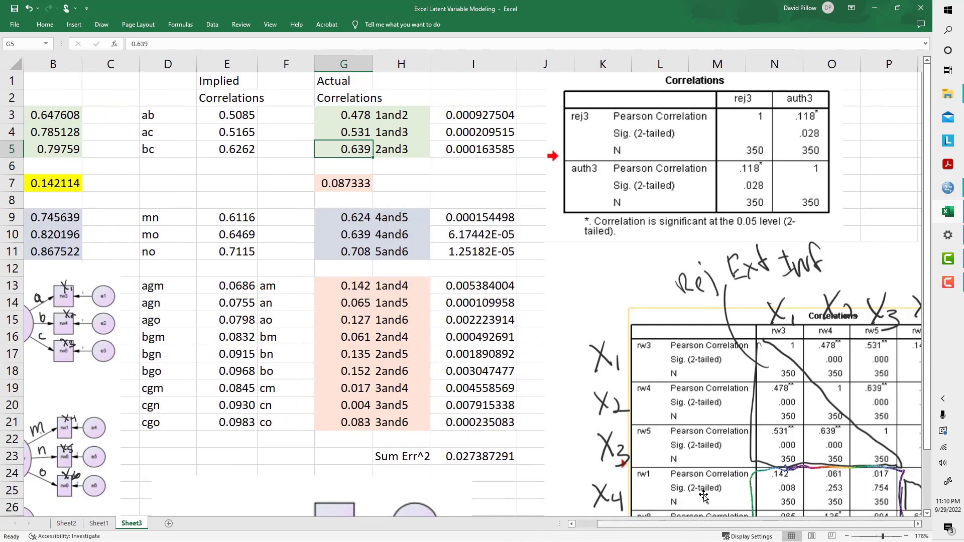
{"action": "scroll", "coordinate": [729, 467], "scroll_direction": "down", "scroll_amount": 2}
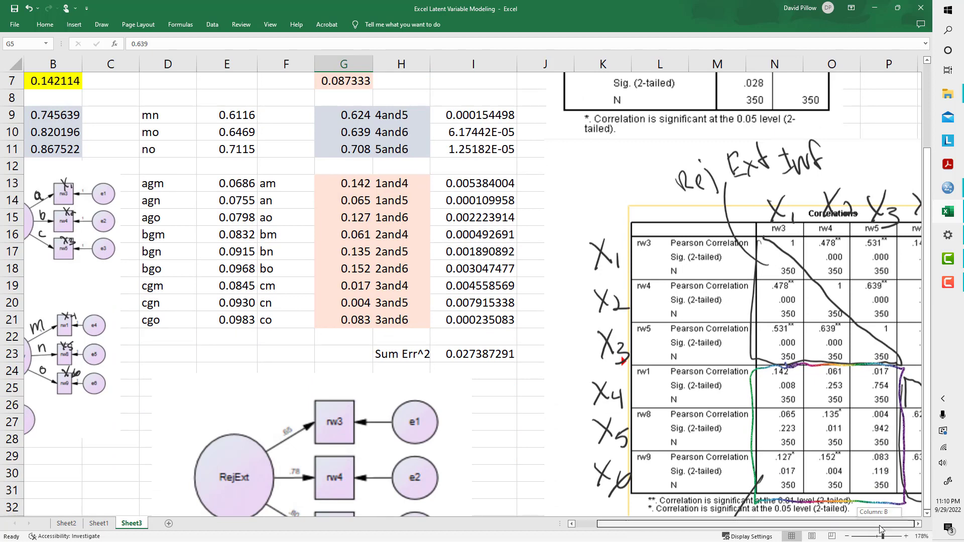
{"action": "left_click_drag", "start_coordinate": [544, 508], "coordinate": [445, 497]}
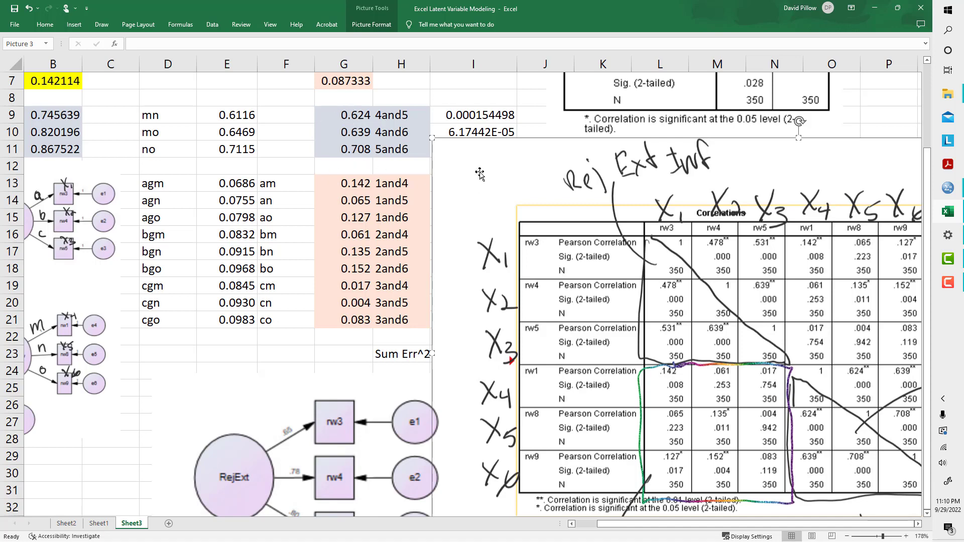
{"action": "left_click_drag", "start_coordinate": [514, 180], "coordinate": [619, 203]}
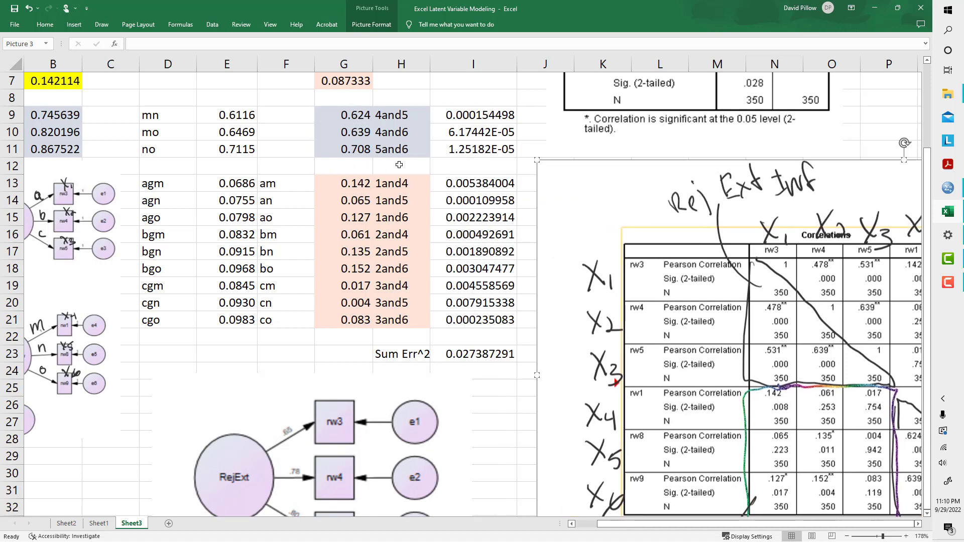
{"action": "left_click", "coordinate": [271, 151]}
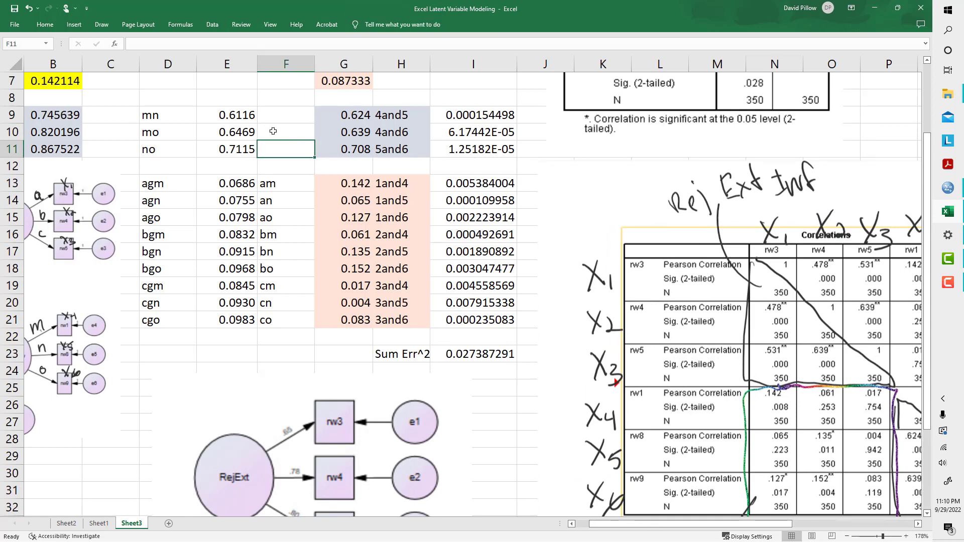
Inspect the average in G7 and the first cross-construct correlation in G13 against the outlined block of the matrix
{"action": "scroll", "coordinate": [273, 131], "scroll_direction": "up", "scroll_amount": 2}
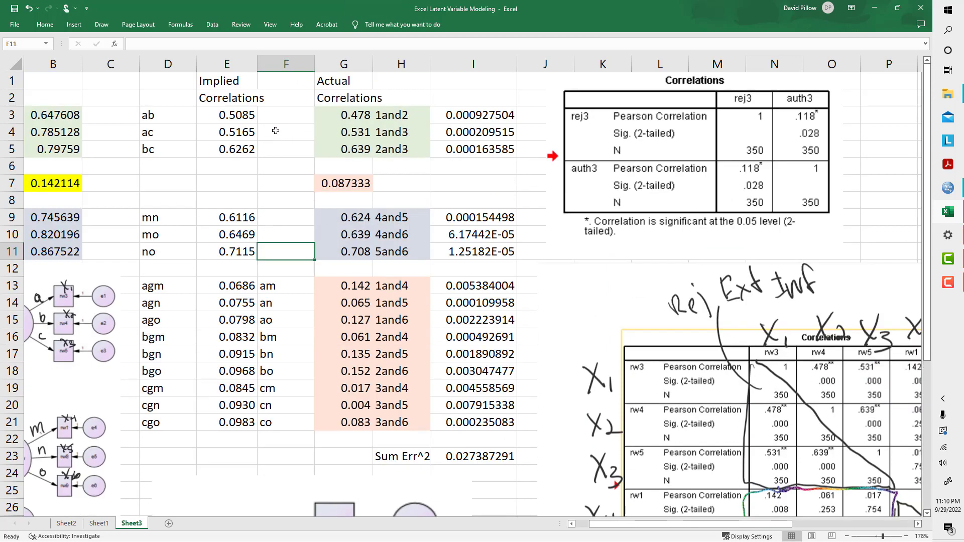
{"action": "left_click", "coordinate": [332, 181]}
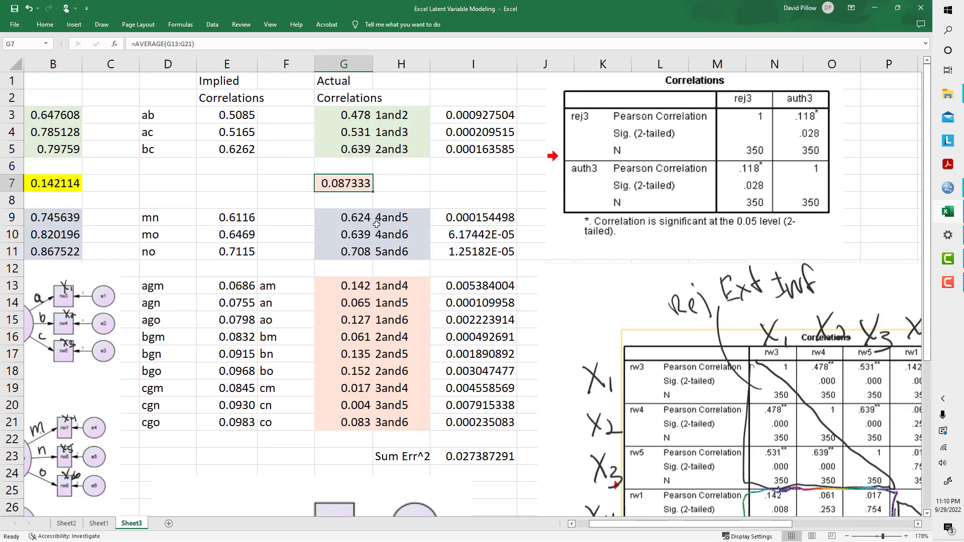
{"action": "left_click", "coordinate": [354, 290]}
{"action": "scroll", "coordinate": [432, 288], "scroll_direction": "down", "scroll_amount": 3}
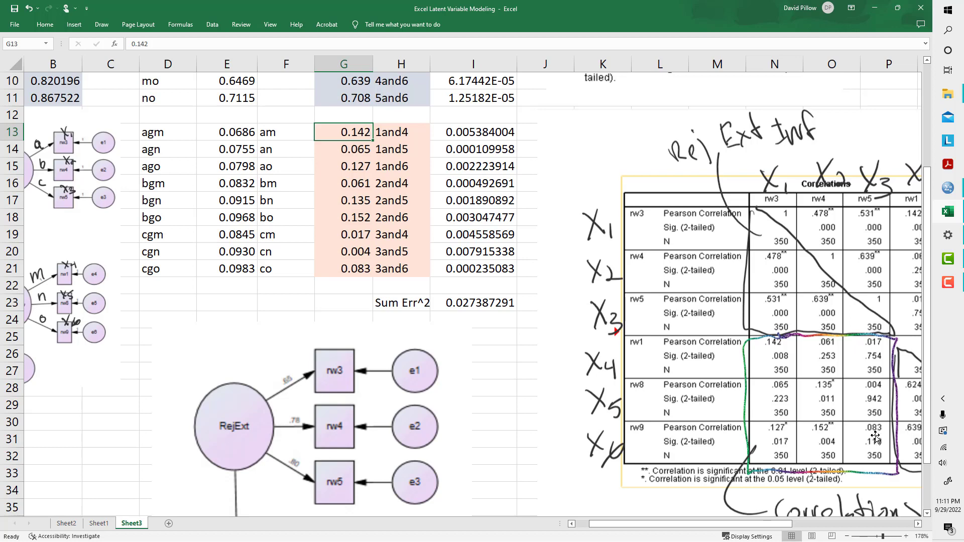
Re-enter the formula =AVERAGE(G13:G21) in cell G7 to average the nine cross-construct correlations
{"action": "scroll", "coordinate": [406, 328], "scroll_direction": "up", "scroll_amount": 2}
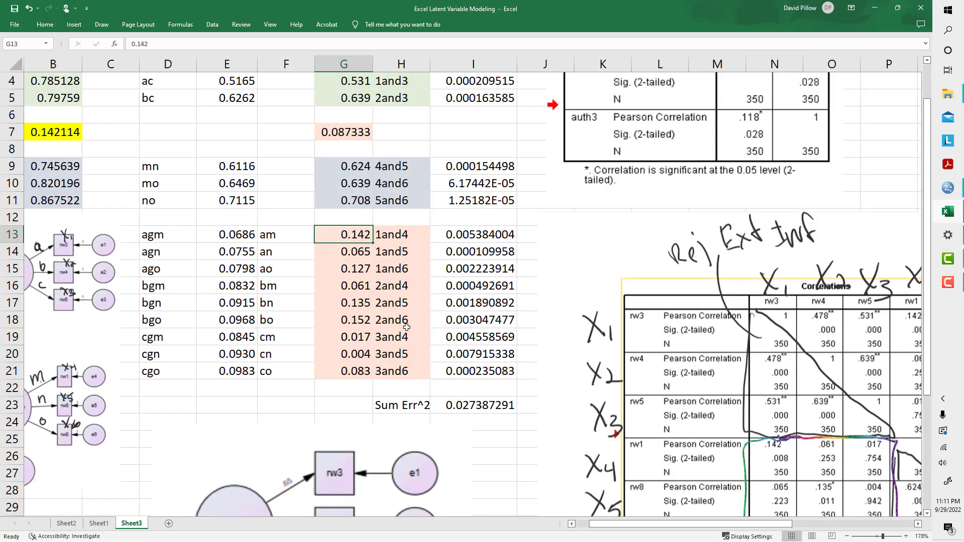
{"action": "left_click", "coordinate": [345, 136]}
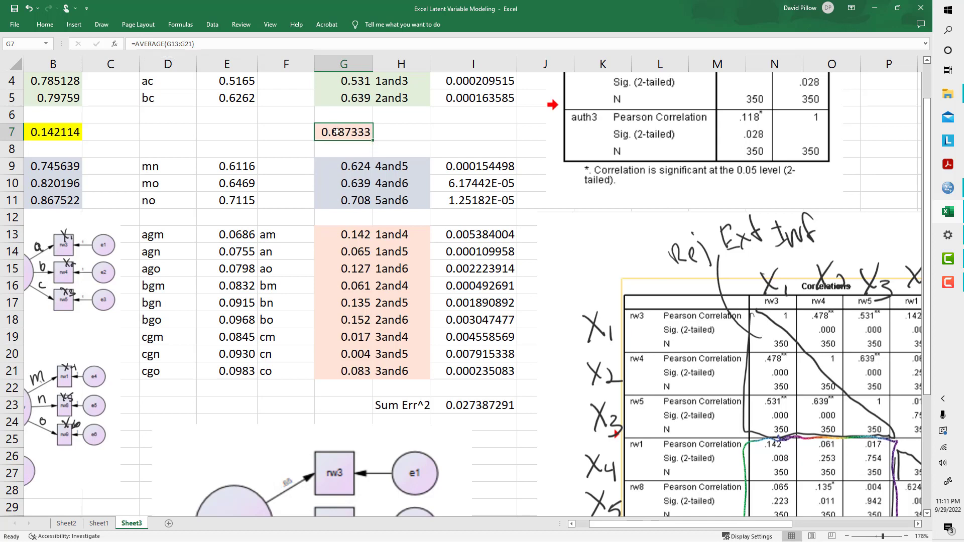
{"action": "type", "text": "=avera"}
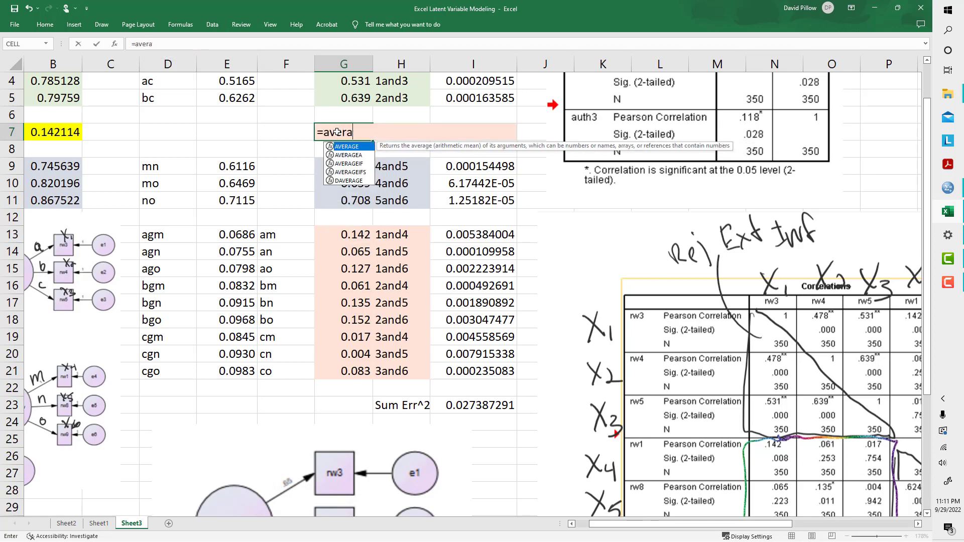
{"action": "type", "text": "ge("}
{"action": "key", "text": "Down"}
{"action": "key", "text": "Down"}
{"action": "key", "text": "Down"}
{"action": "key", "text": "Down"}
{"action": "key", "text": "Down"}
{"action": "key", "text": "Down"}
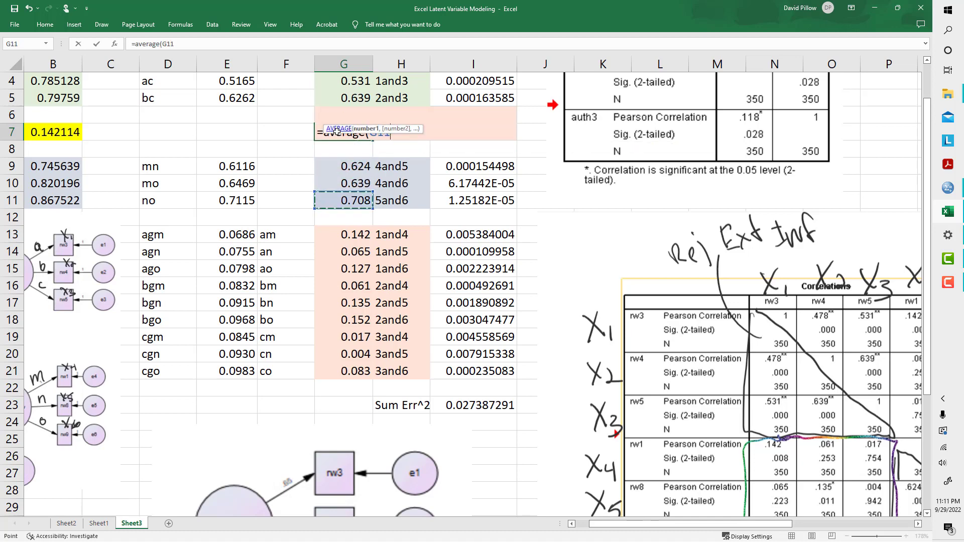
{"action": "key", "text": "shift+Down"}
{"action": "key", "text": "shift+Down"}
{"action": "key", "text": "shift+Down"}
{"action": "key", "text": "shift+Down"}
{"action": "key", "text": "shift+Down"}
{"action": "key", "text": "shift+Down"}
{"action": "key", "text": "shift+Down"}
{"action": "key", "text": "shift+Down"}
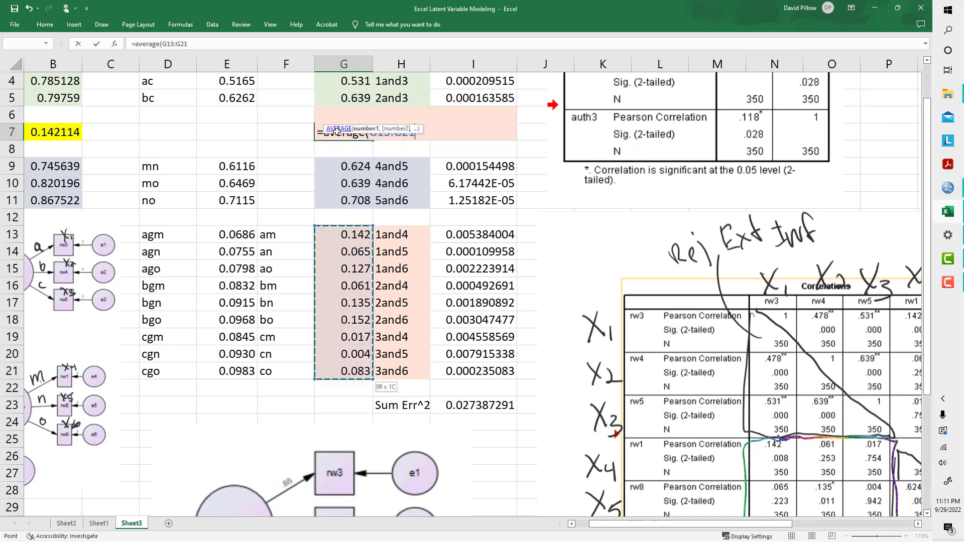
{"action": "key", "text": "ctrl+Return"}
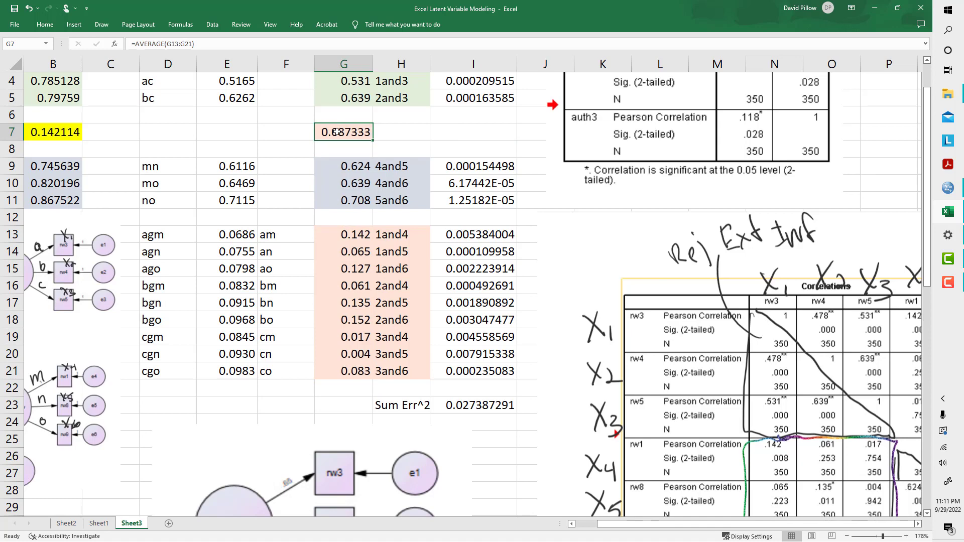
Review the implied and actual correlations for the first indicator pair, selecting its 1and2 label in H3
{"action": "scroll", "coordinate": [232, 77], "scroll_direction": "down", "scroll_amount": 1}
{"action": "scroll", "coordinate": [268, 142], "scroll_direction": "up", "scroll_amount": 2}
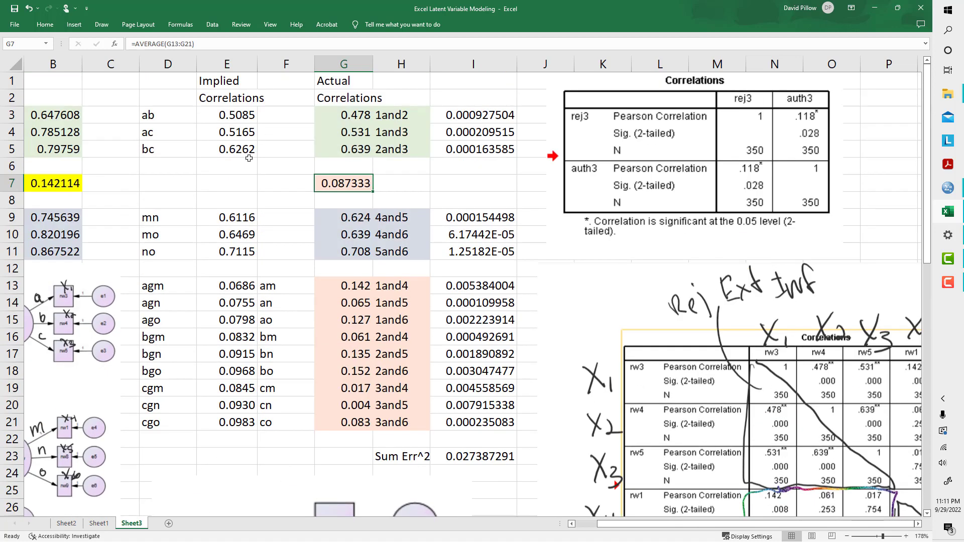
{"action": "left_click", "coordinate": [392, 116]}
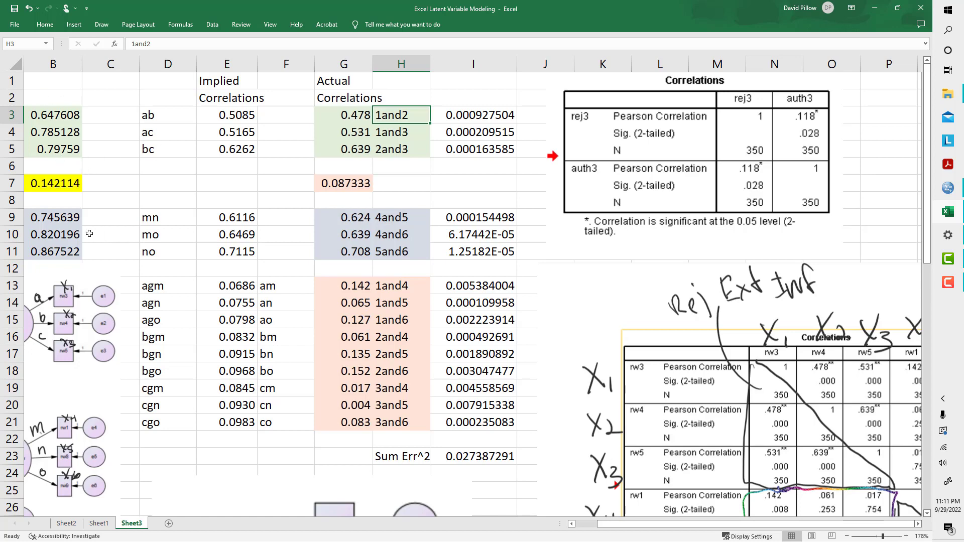
Review the path labels in column A and the estimate for path a in B3 alongside the ab implied correlation in E3
{"action": "left_click", "coordinate": [81, 243]}
{"action": "key", "text": "Left"}
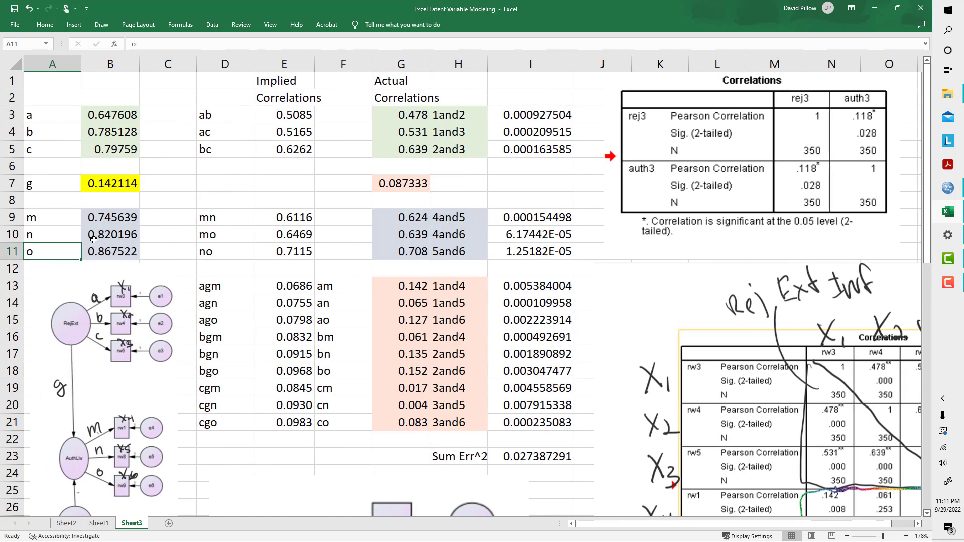
{"action": "key", "text": "Up"}
{"action": "key", "text": "Up"}
{"action": "key", "text": "Up"}
{"action": "key", "text": "Up"}
{"action": "key", "text": "Up"}
{"action": "key", "text": "Up"}
{"action": "key", "text": "Up"}
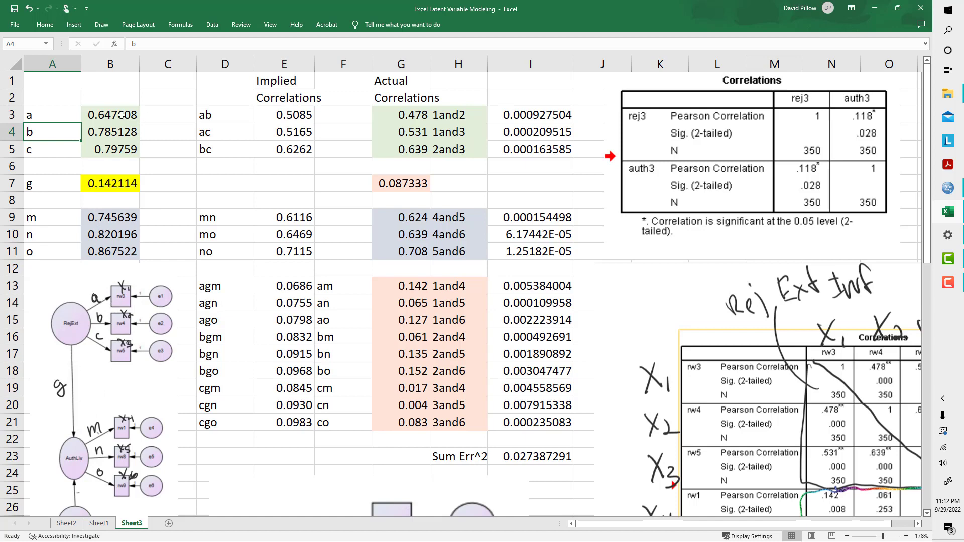
{"action": "left_click", "coordinate": [55, 112]}
{"action": "left_click", "coordinate": [91, 117]}
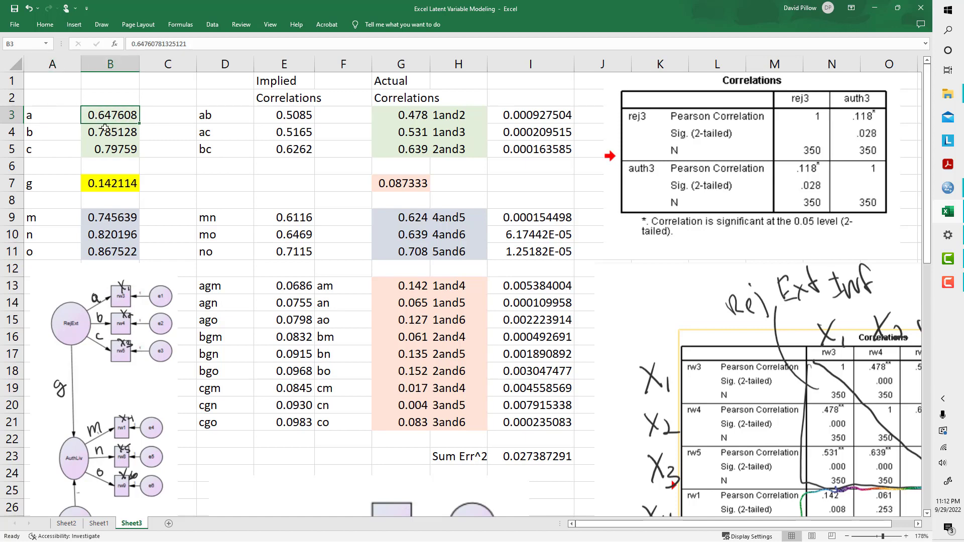
{"action": "left_click", "coordinate": [284, 115]}
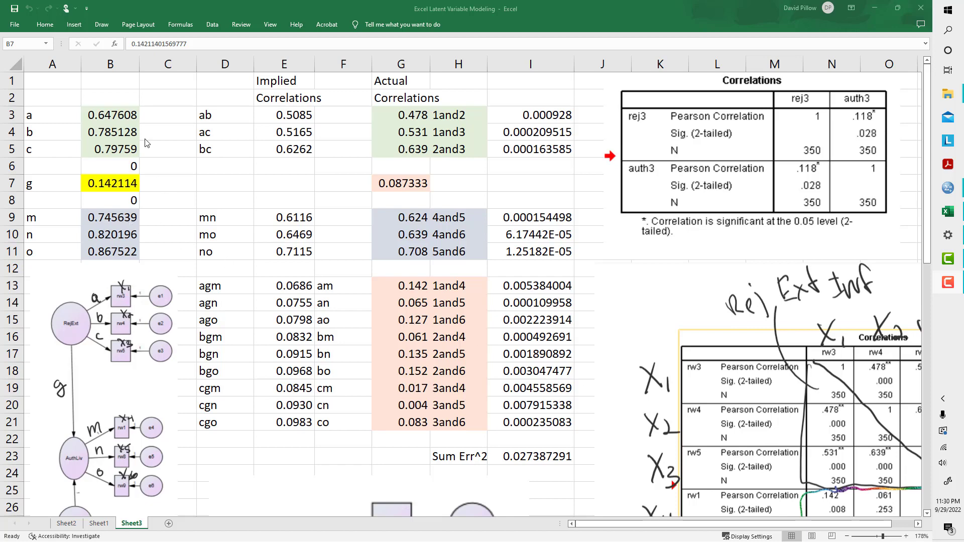
Set the path estimates for a, b and c in B3:B5 to 0.5 each
{"action": "scroll", "coordinate": [70, 142], "scroll_direction": "down", "scroll_amount": 1}
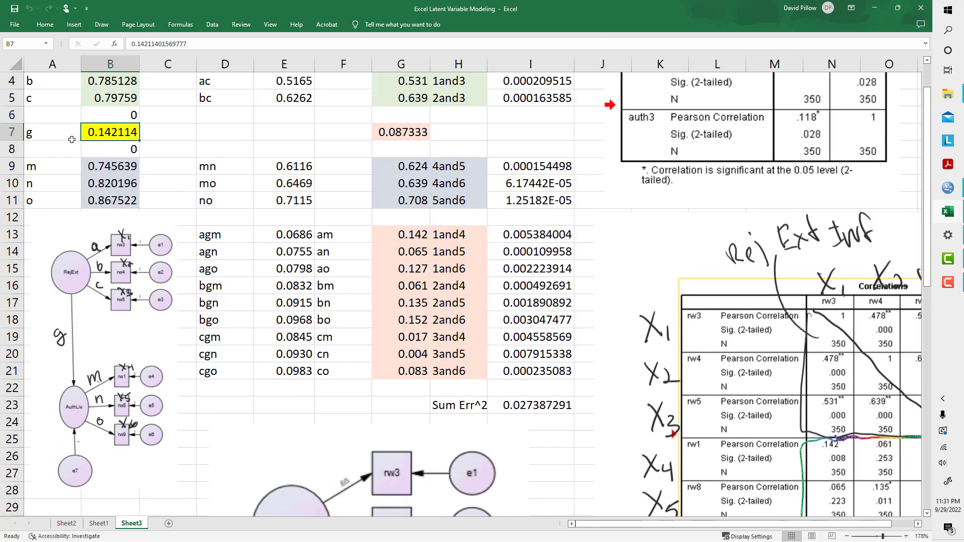
{"action": "scroll", "coordinate": [65, 108], "scroll_direction": "up", "scroll_amount": 1}
{"action": "left_click", "coordinate": [115, 115]}
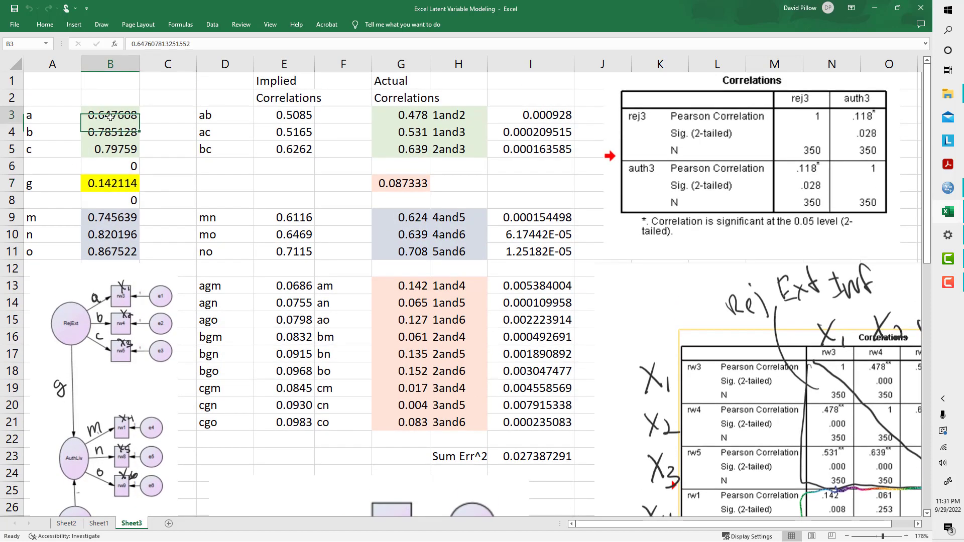
{"action": "type", "text": "0.5"}
{"action": "key", "text": "Return"}
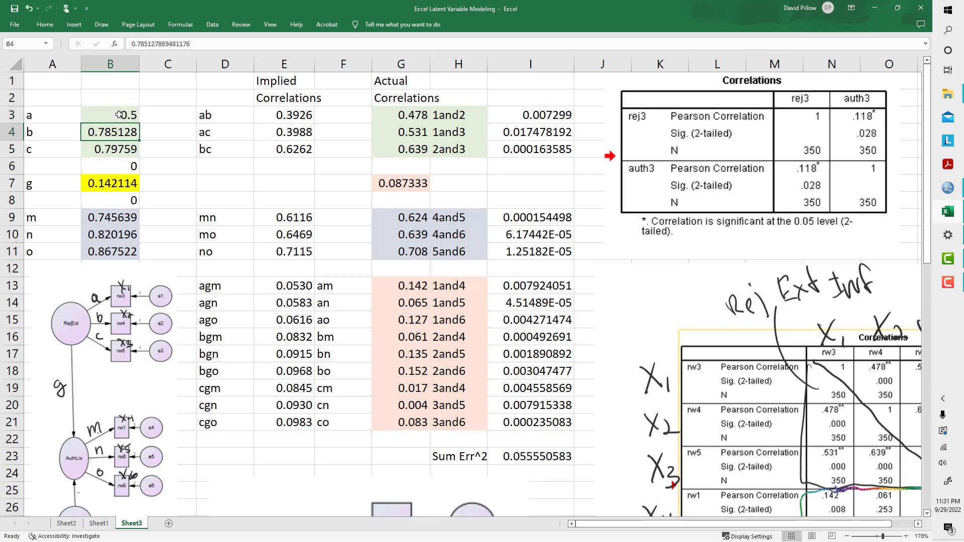
{"action": "type", "text": "0.5"}
{"action": "key", "text": "Return"}
{"action": "type", "text": "0.5"}
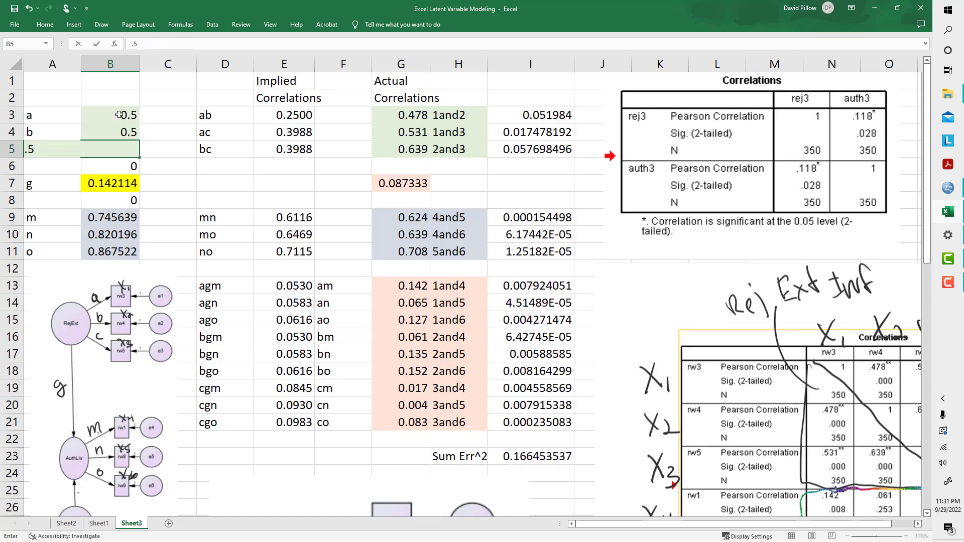
{"action": "key", "text": "Return"}
{"action": "key", "text": "Return"}
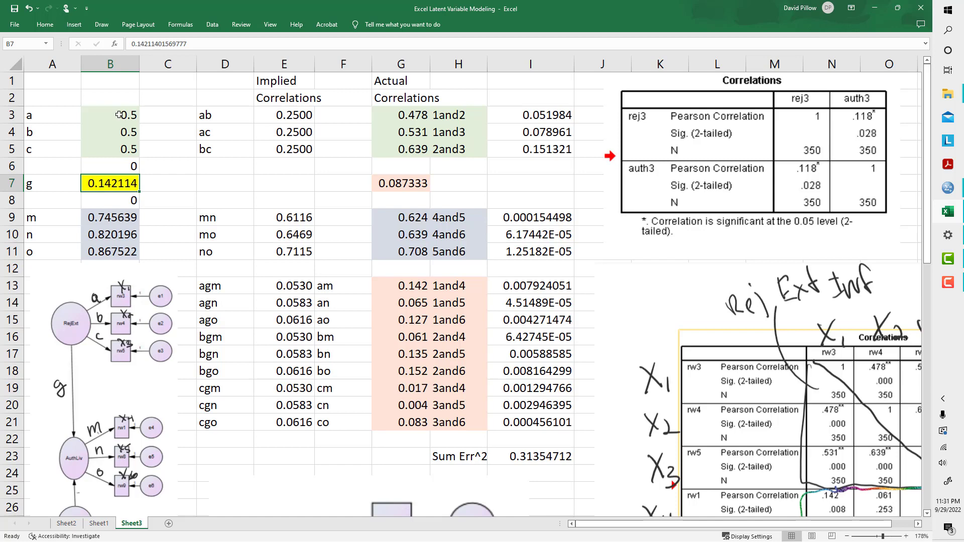
Set the path estimate for g in B7 to 0.5
{"action": "type", "text": "0.5"}
{"action": "key", "text": "Return"}
{"action": "key", "text": "Down"}
{"action": "key", "text": "Down"}
{"action": "key", "text": "Down"}
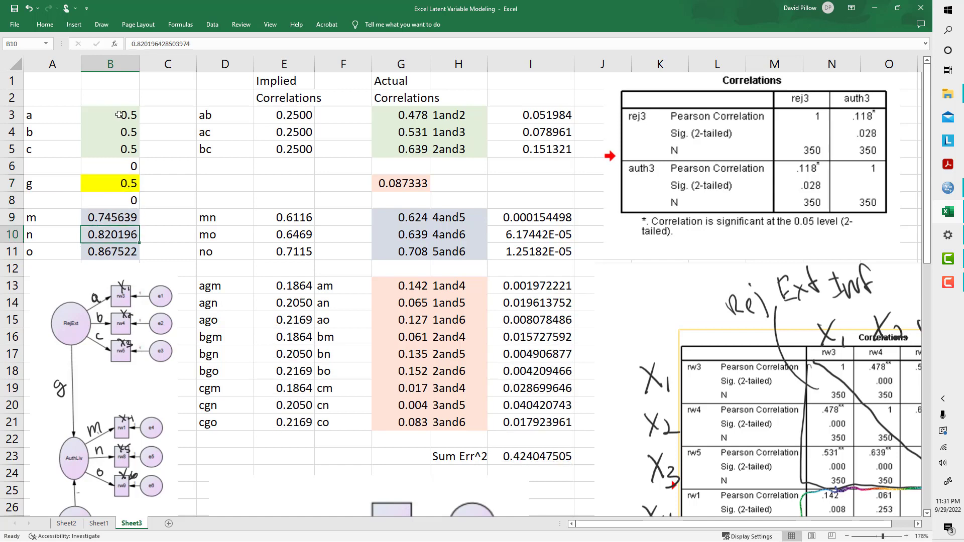
Set the path estimates for m, n and o in B9:B11 to 0.5 each
{"action": "key", "text": "Up"}
{"action": "key", "text": "Up"}
{"action": "key", "text": "Up"}
{"action": "key", "text": "Up"}
{"action": "key", "text": "Down"}
{"action": "key", "text": "Down"}
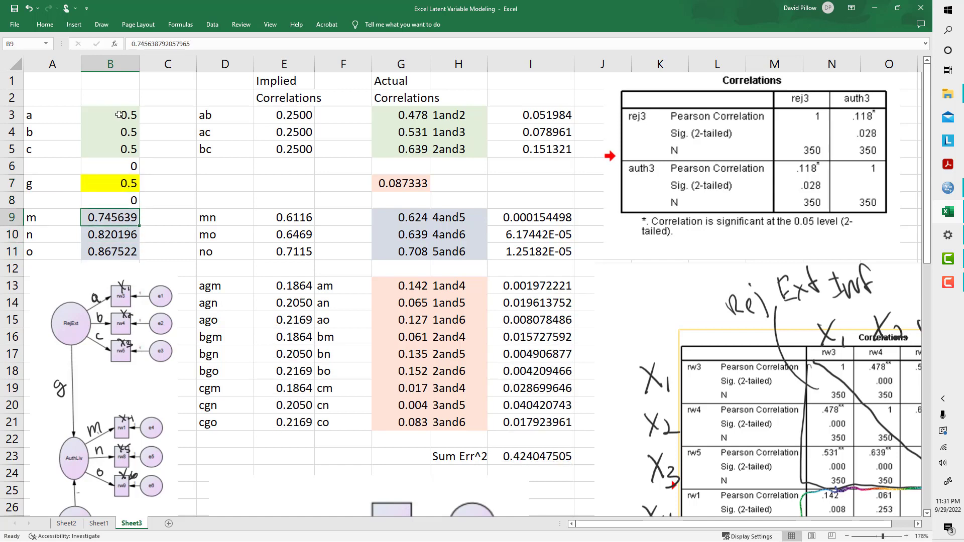
{"action": "key", "text": "Down"}
{"action": "key", "text": "Up"}
{"action": "type", "text": ".5"}
{"action": "key", "text": "Return"}
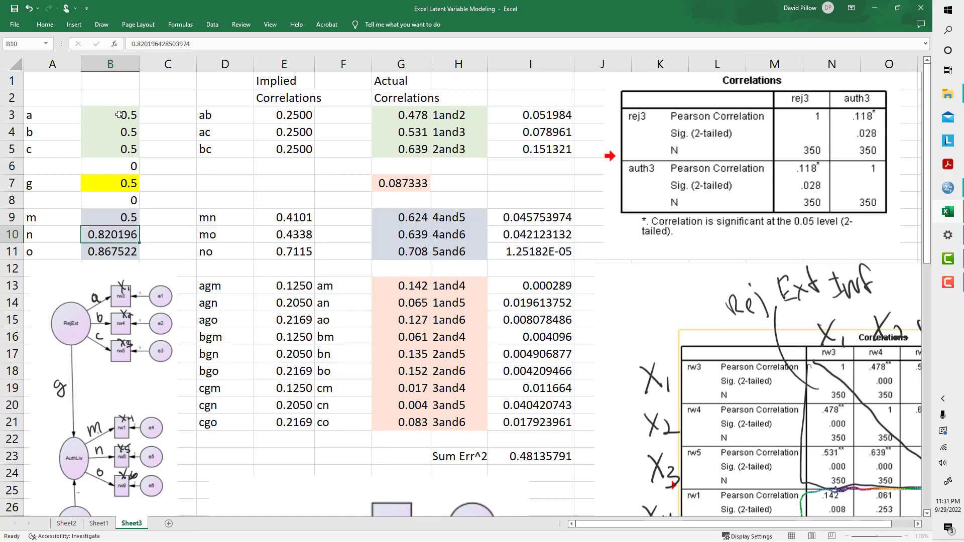
{"action": "type", "text": ".5"}
{"action": "key", "text": "Return"}
{"action": "type", "text": ".5"}
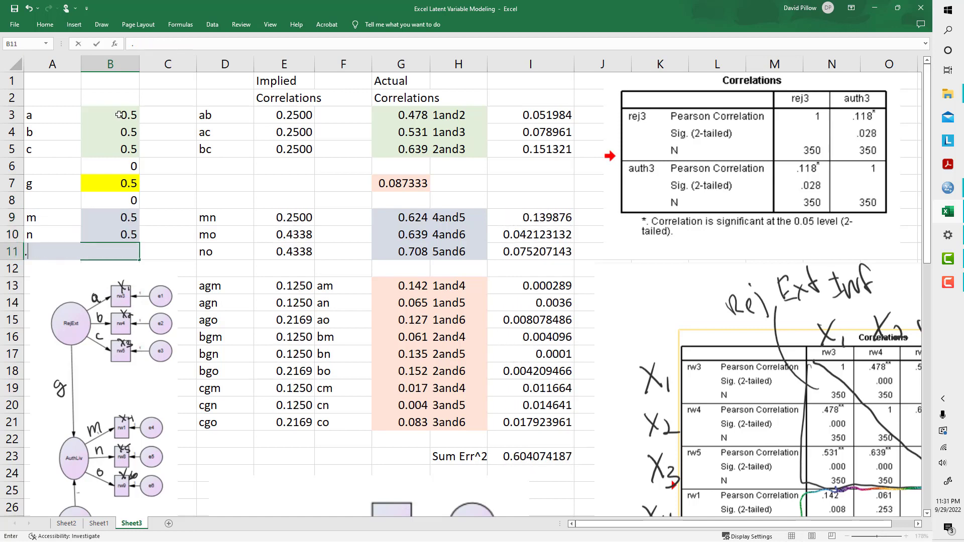
{"action": "key", "text": "Return"}
Clear the stray zeros from the spacer cells B8 and B6 above and below the g estimate
{"action": "key", "text": "Up"}
{"action": "key", "text": "Up"}
{"action": "key", "text": "Up"}
{"action": "key", "text": "Up"}
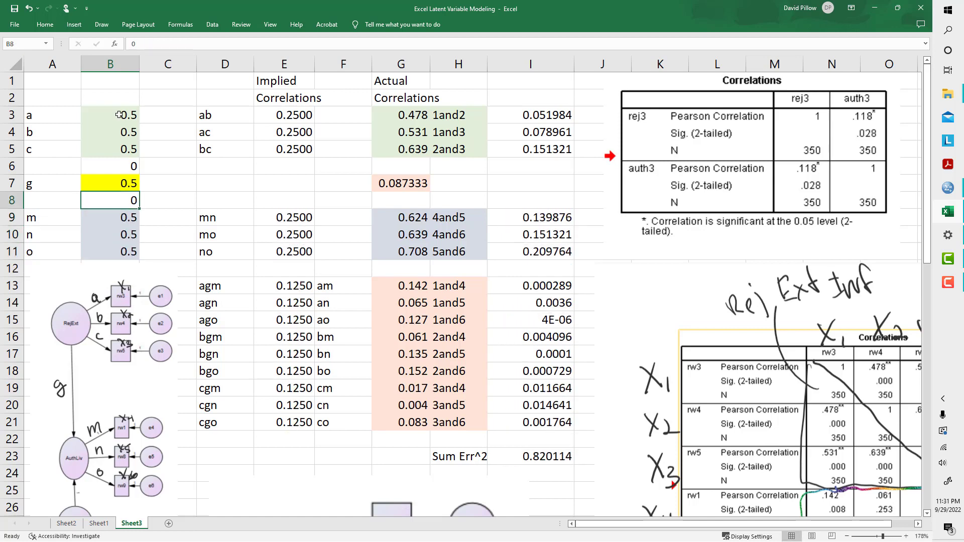
{"action": "key", "text": "Up"}
{"action": "key", "text": "Up"}
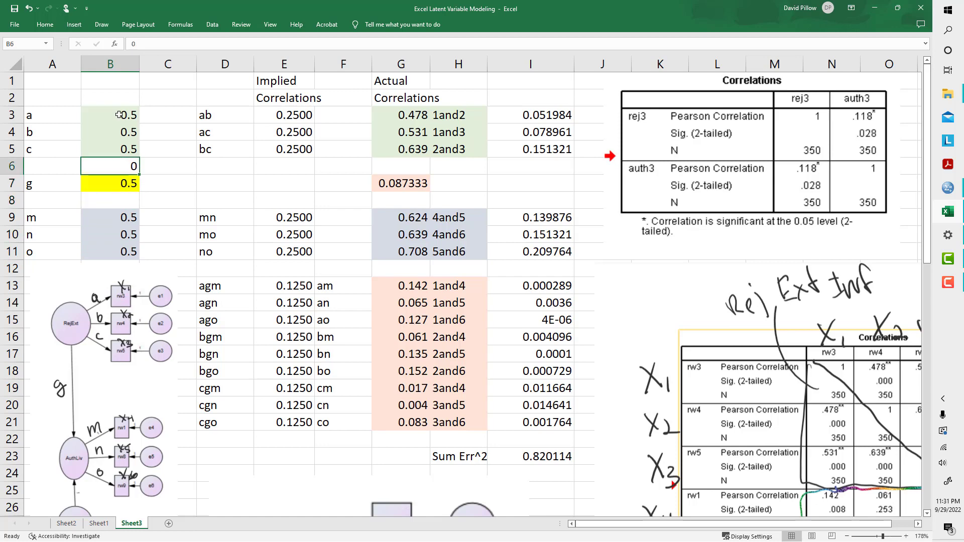
Examine the formulas behind the ac and ab implied correlations in E4 and E3
{"action": "key", "text": "Up"}
{"action": "key", "text": "Up"}
{"action": "key", "text": "Right"}
{"action": "key", "text": "Right"}
{"action": "key", "text": "Right"}
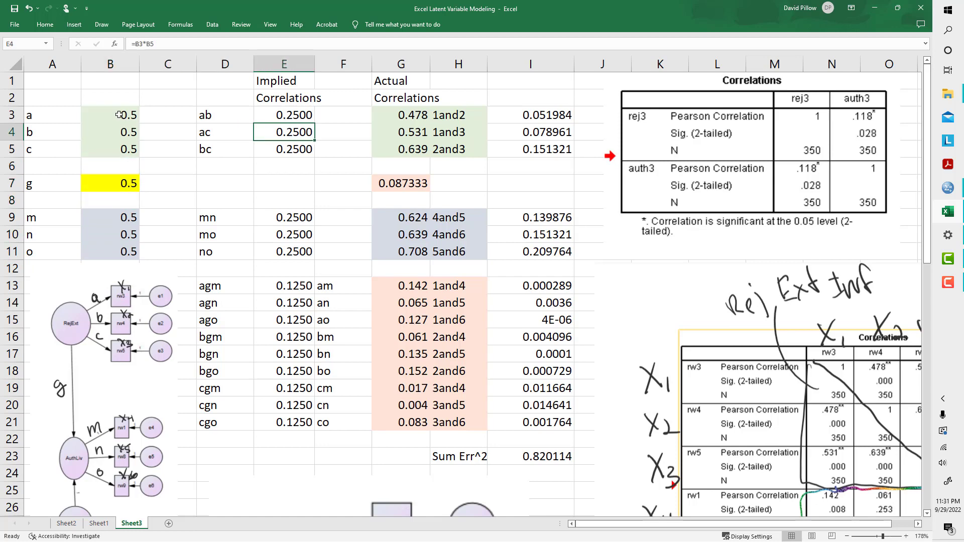
{"action": "key", "text": "Up"}
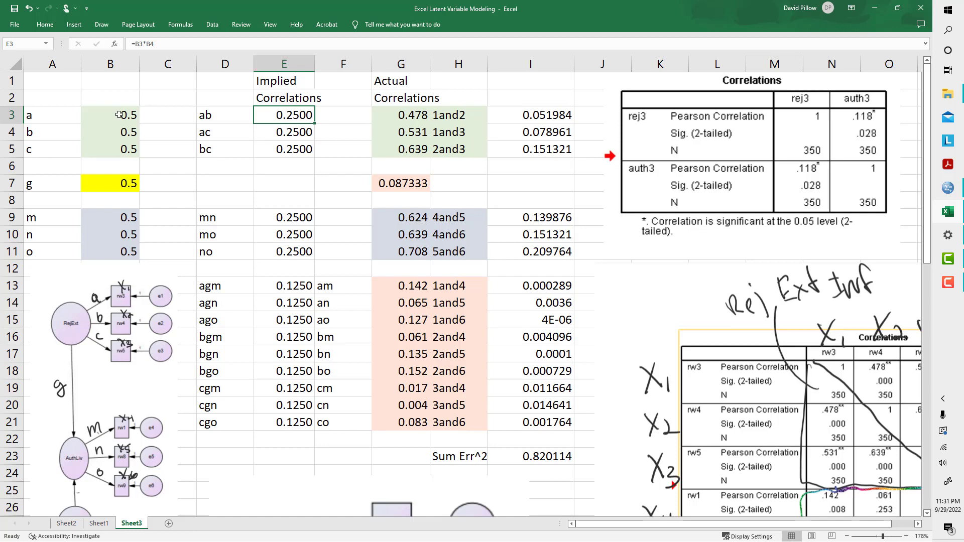
{"action": "key", "text": "Up"}
{"action": "key", "text": "Up"}
{"action": "key", "text": "Down"}
{"action": "key", "text": "Down"}
Re-enter the formula =B3*B4 in cell E3 for the ab implied correlation
{"action": "type", "text": "="}
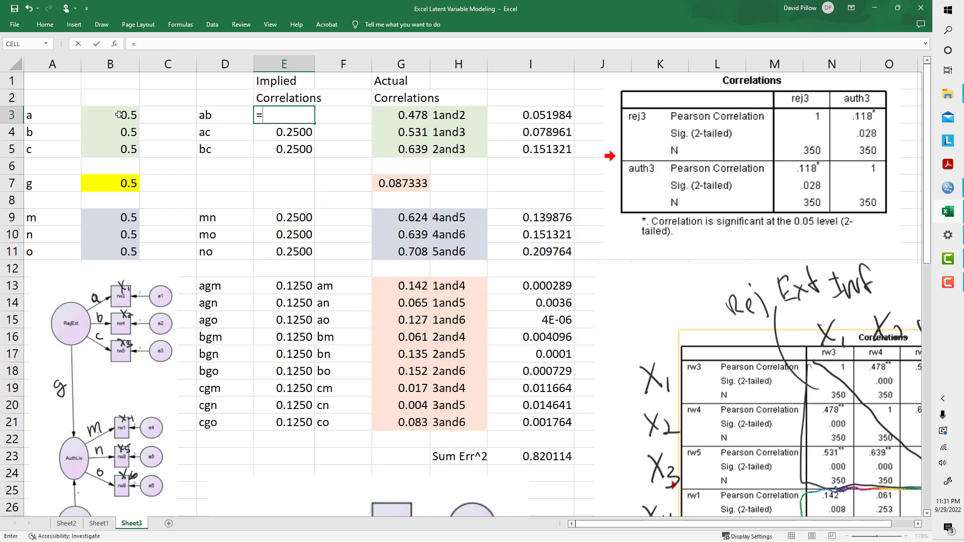
{"action": "left_click", "coordinate": [119, 115]}
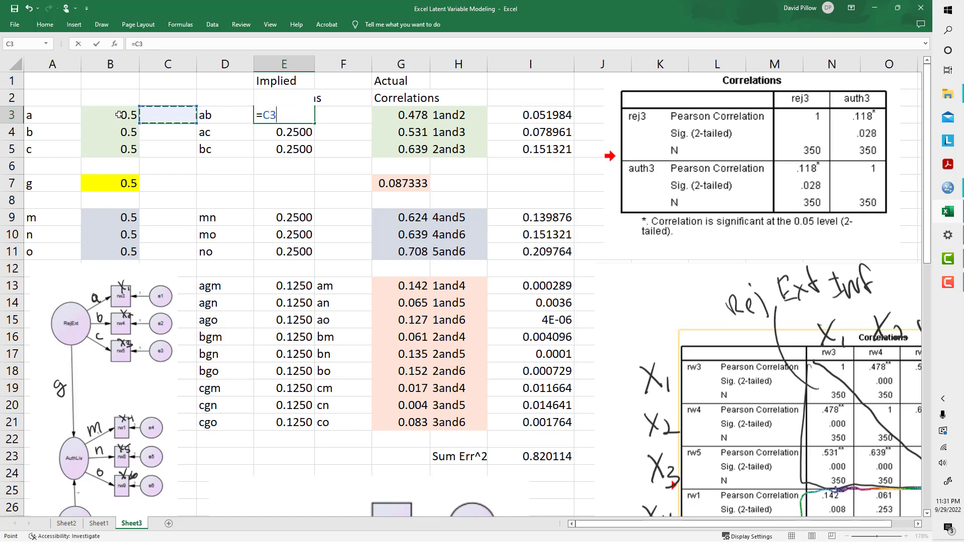
{"action": "type", "text": "*"}
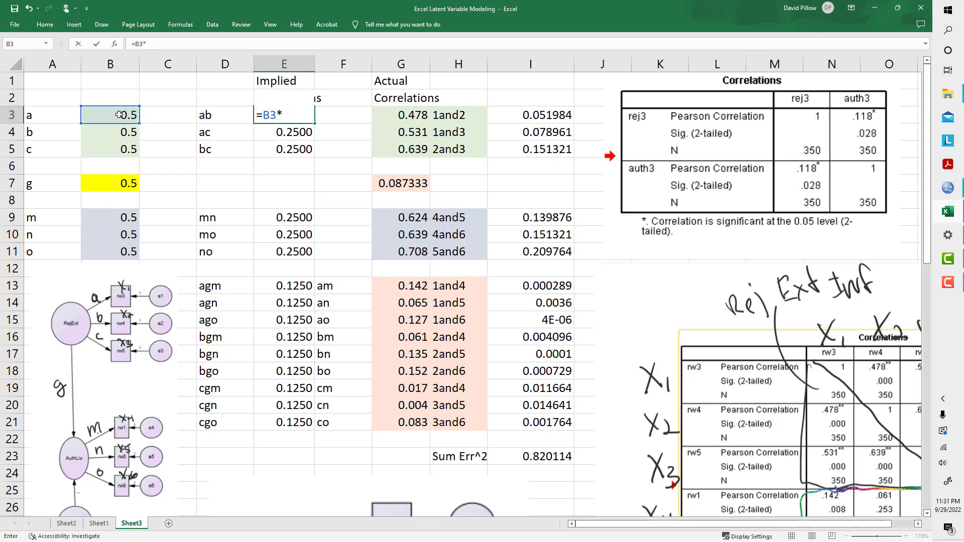
{"action": "key", "text": "Down"}
{"action": "key", "text": "Left"}
{"action": "key", "text": "Left"}
{"action": "key", "text": "Left"}
{"action": "key", "text": "Return"}
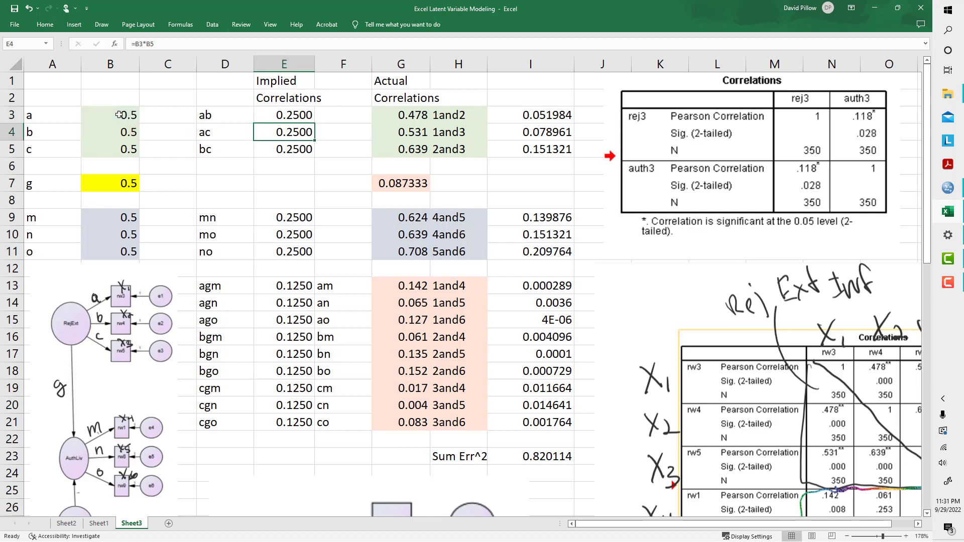
Compare the ab implied correlation in E3 with its actual correlation in G3, the 1and2 label and the path a estimate
{"action": "key", "text": "Up"}
{"action": "key", "text": "Right"}
{"action": "key", "text": "Right"}
{"action": "key", "text": "Right"}
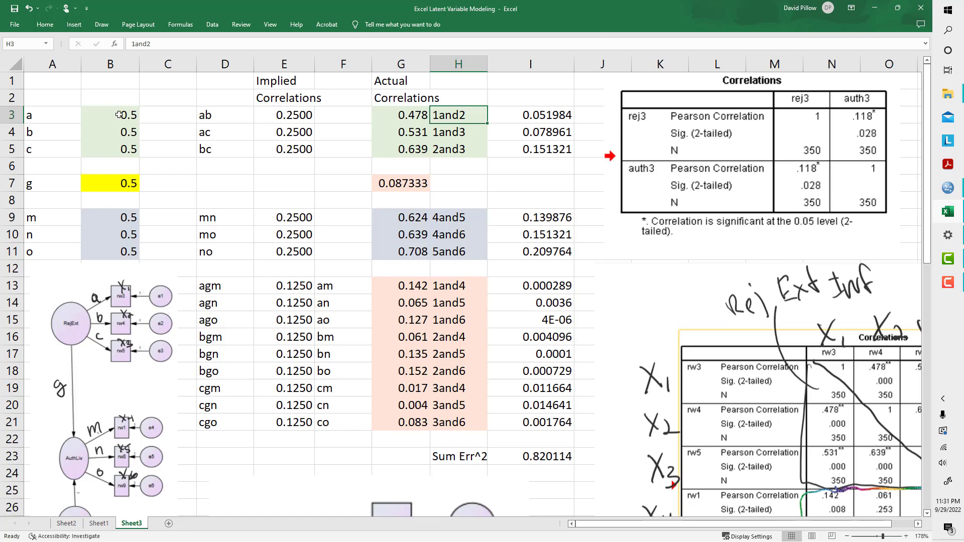
{"action": "key", "text": "Right"}
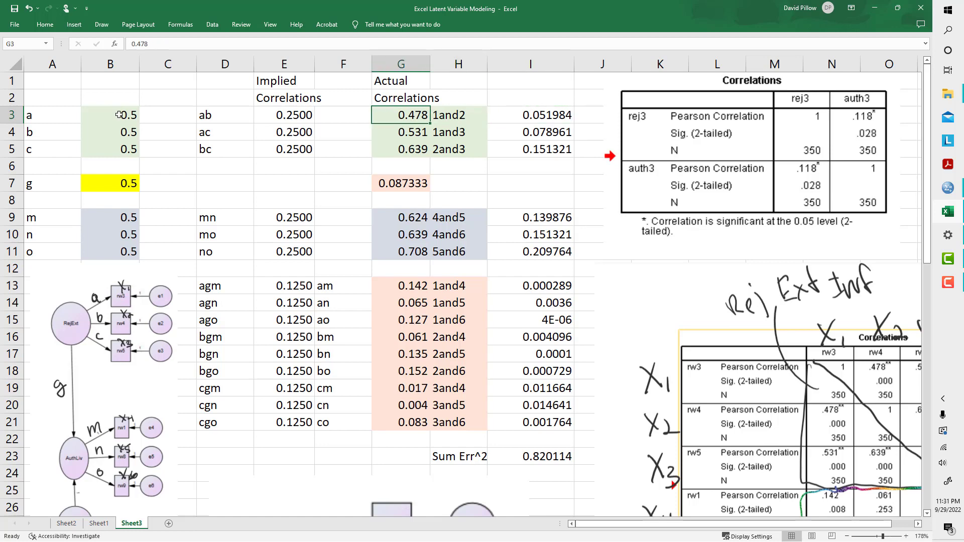
{"action": "key", "text": "Left"}
{"action": "key", "text": "Left"}
{"action": "key", "text": "Left"}
{"action": "key", "text": "Left"}
{"action": "key", "text": "Left"}
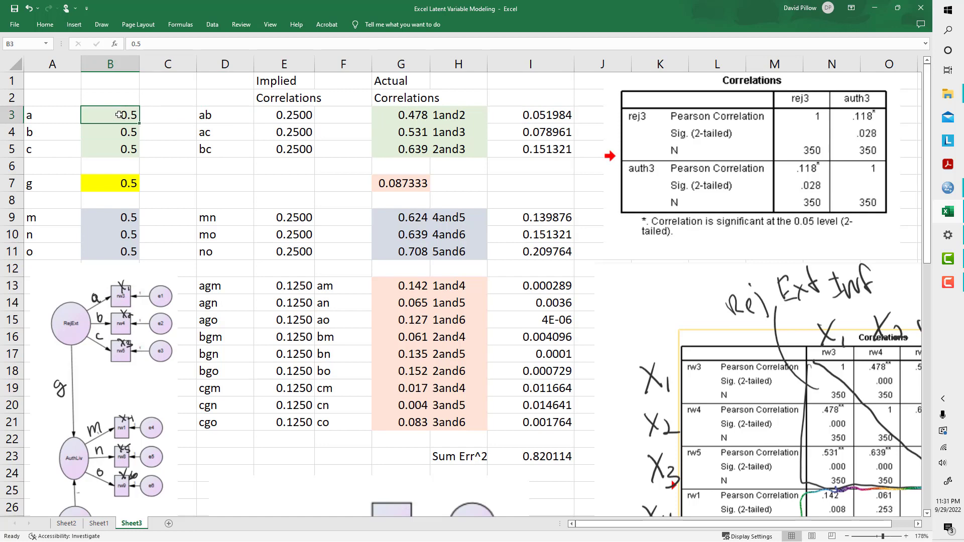
{"action": "key", "text": "Right"}
{"action": "key", "text": "Right"}
{"action": "key", "text": "Right"}
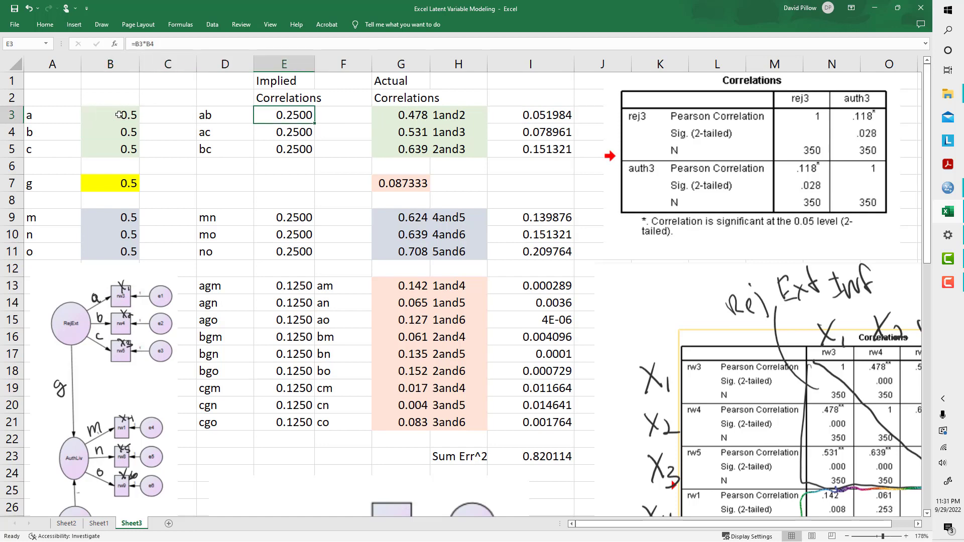
Examine the mo implied correlation in E10 against the actual correlation labelled 4and6 in row 10
{"action": "key", "text": "Down"}
{"action": "key", "text": "Down"}
{"action": "key", "text": "Down"}
{"action": "key", "text": "Down"}
{"action": "key", "text": "Down"}
{"action": "key", "text": "Down"}
{"action": "key", "text": "Down"}
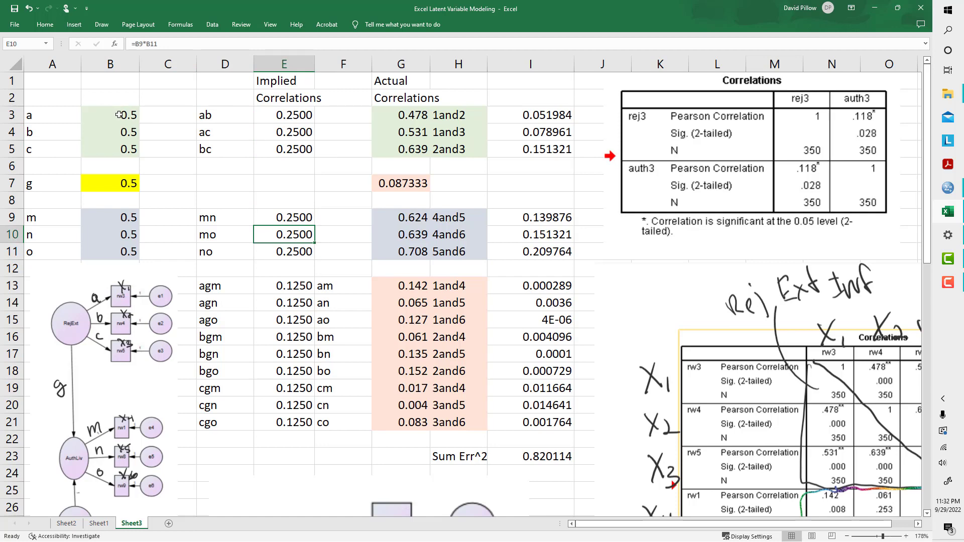
{"action": "key", "text": "Right"}
{"action": "key", "text": "Right"}
{"action": "key", "text": "Right"}
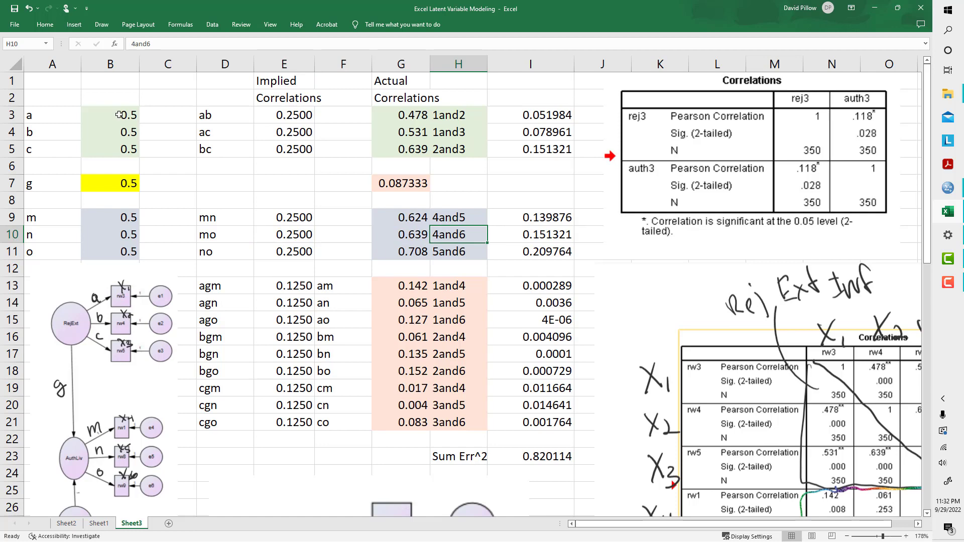
{"action": "key", "text": "Left"}
{"action": "key", "text": "Left"}
{"action": "key", "text": "Left"}
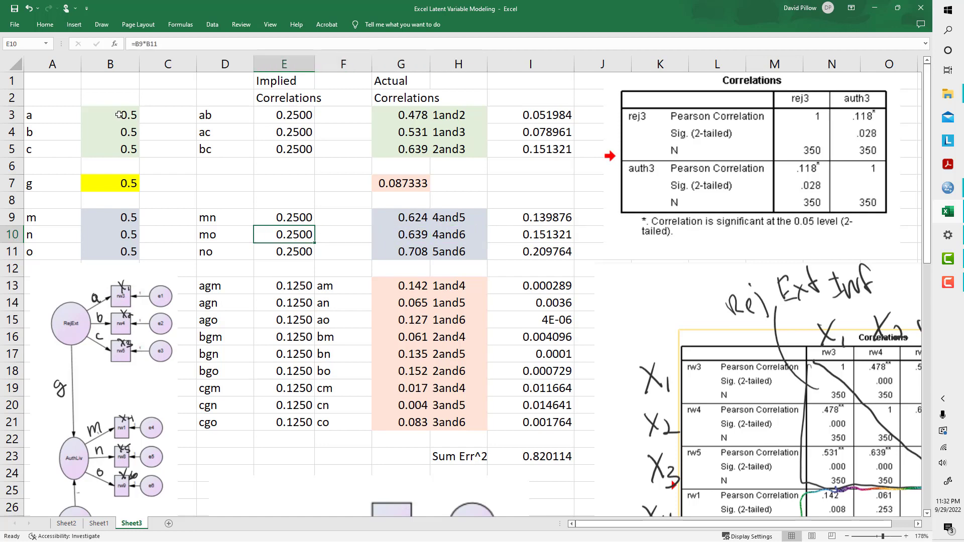
Re-enter the formula =B9*B11 in cell E10 for the mo implied correlation
{"action": "type", "text": "="}
{"action": "key", "text": "Left"}
{"action": "key", "text": "Left"}
{"action": "key", "text": "Left"}
{"action": "key", "text": "Up"}
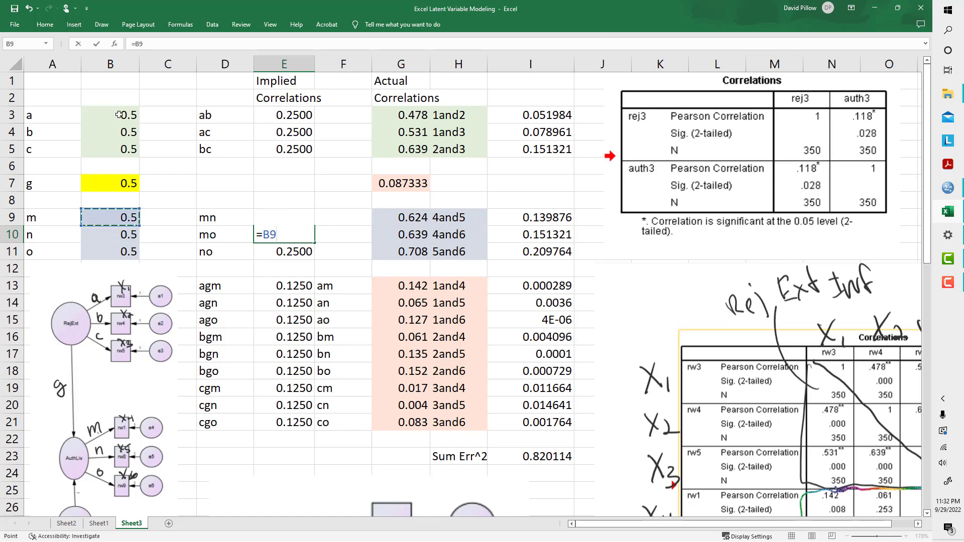
{"action": "type", "text": "*"}
{"action": "key", "text": "Left"}
{"action": "key", "text": "Left"}
{"action": "key", "text": "Left"}
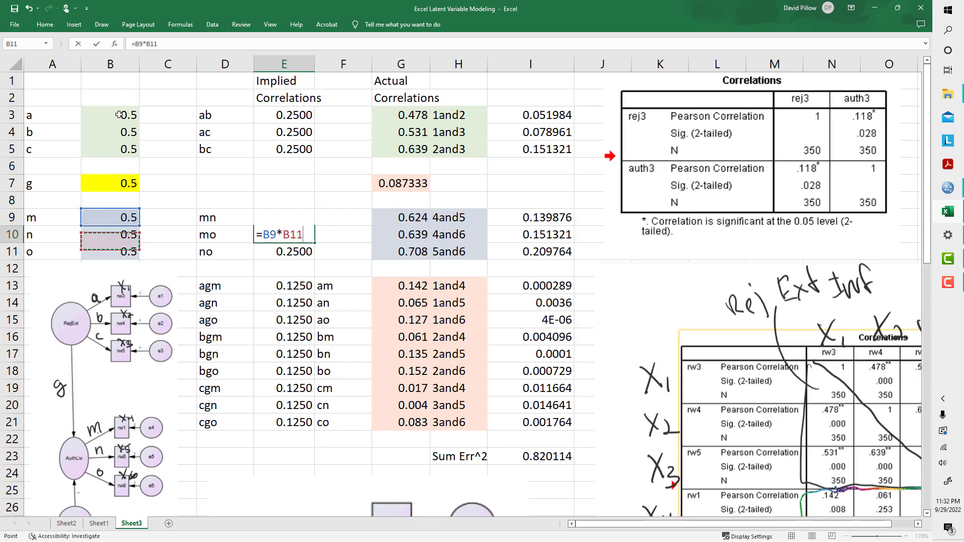
{"action": "key", "text": "Down"}
{"action": "key", "text": "Return"}
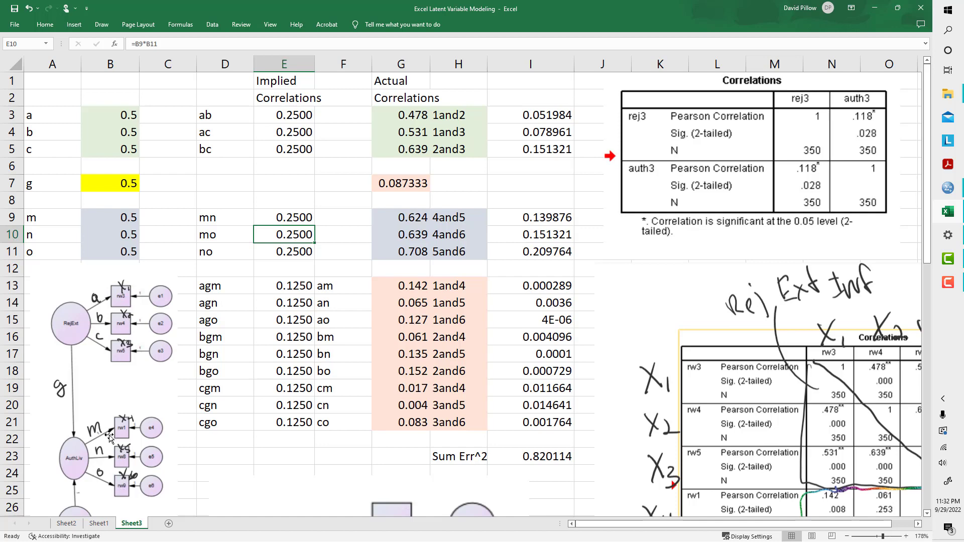
Inspect the agm implied correlation formula in E13 and the matching actual correlation in G13
{"action": "left_click_drag", "start_coordinate": [97, 432], "coordinate": [97, 438]}
{"action": "left_click", "coordinate": [291, 290]}
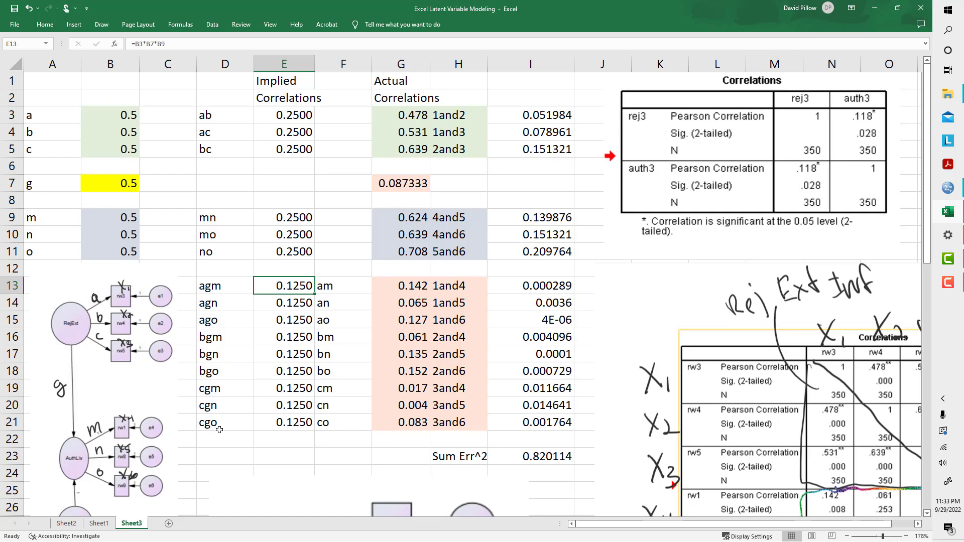
{"action": "left_click", "coordinate": [415, 285]}
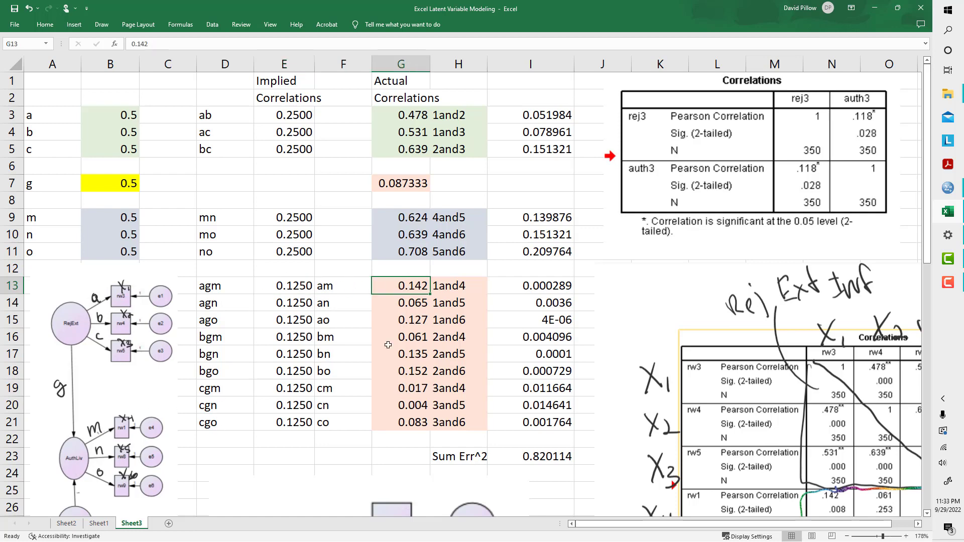
Re-enter the formula =B3*B7*B9 in cell E13 for the agm implied correlation
{"action": "left_click", "coordinate": [296, 286]}
{"action": "type", "text": "="}
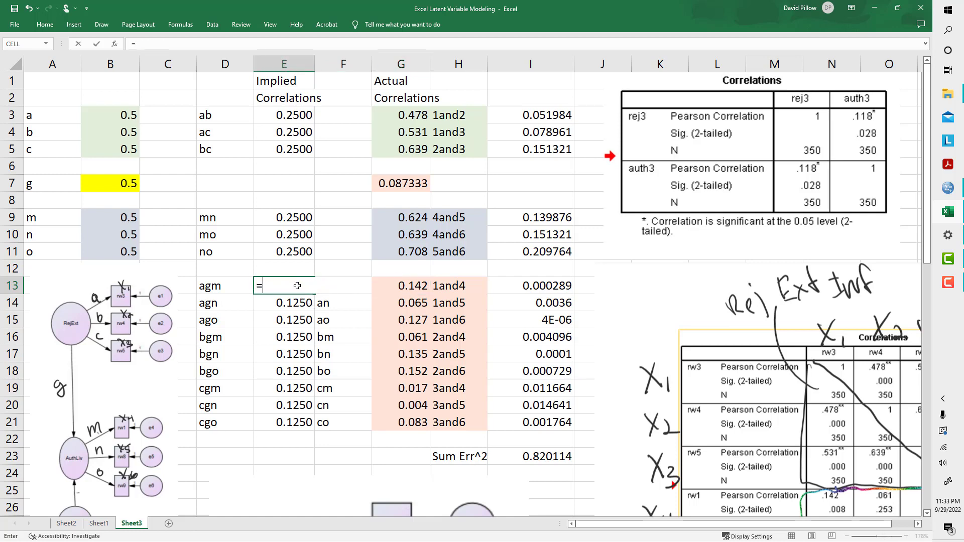
{"action": "key", "text": "Up"}
{"action": "key", "text": "Up"}
{"action": "key", "text": "Up"}
{"action": "key", "text": "Up"}
{"action": "key", "text": "Up"}
{"action": "key", "text": "Up"}
{"action": "key", "text": "Up"}
{"action": "key", "text": "Up"}
{"action": "key", "text": "Up"}
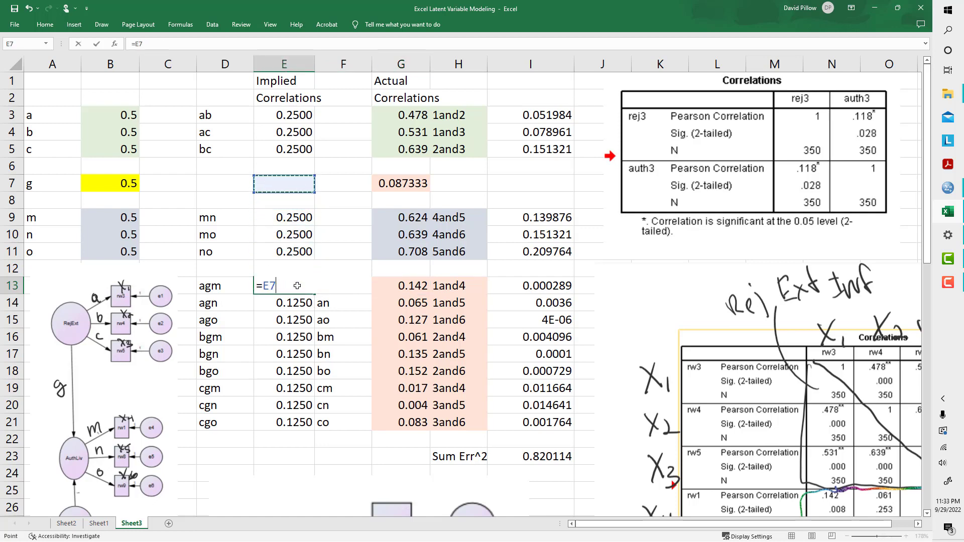
{"action": "key", "text": "Up"}
{"action": "key", "text": "Left"}
{"action": "key", "text": "Left"}
{"action": "key", "text": "Left"}
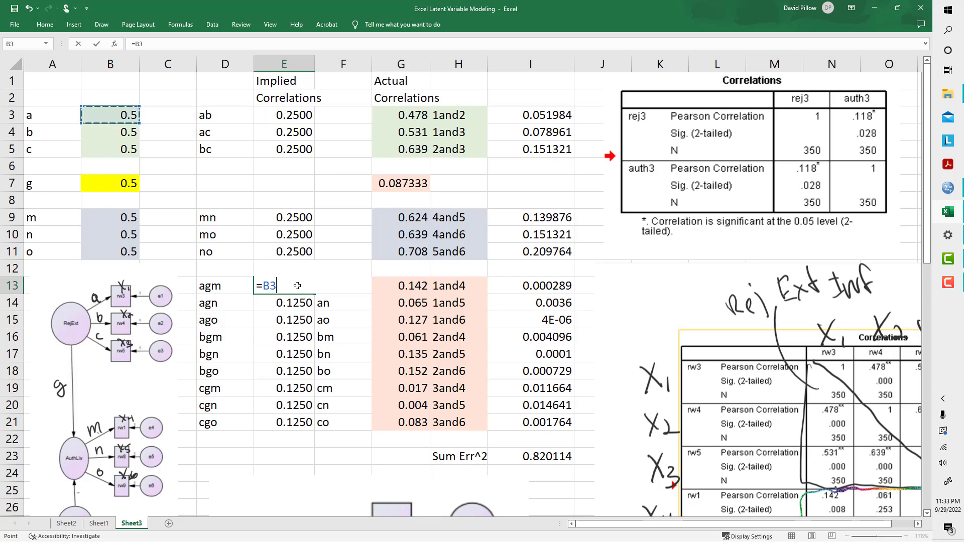
{"action": "type", "text": "*"}
{"action": "key", "text": "Left"}
{"action": "key", "text": "Left"}
{"action": "key", "text": "Left"}
{"action": "key", "text": "Up"}
{"action": "key", "text": "Up"}
{"action": "key", "text": "Up"}
{"action": "key", "text": "Up"}
{"action": "key", "text": "Up"}
{"action": "key", "text": "Up"}
{"action": "type", "text": "*"}
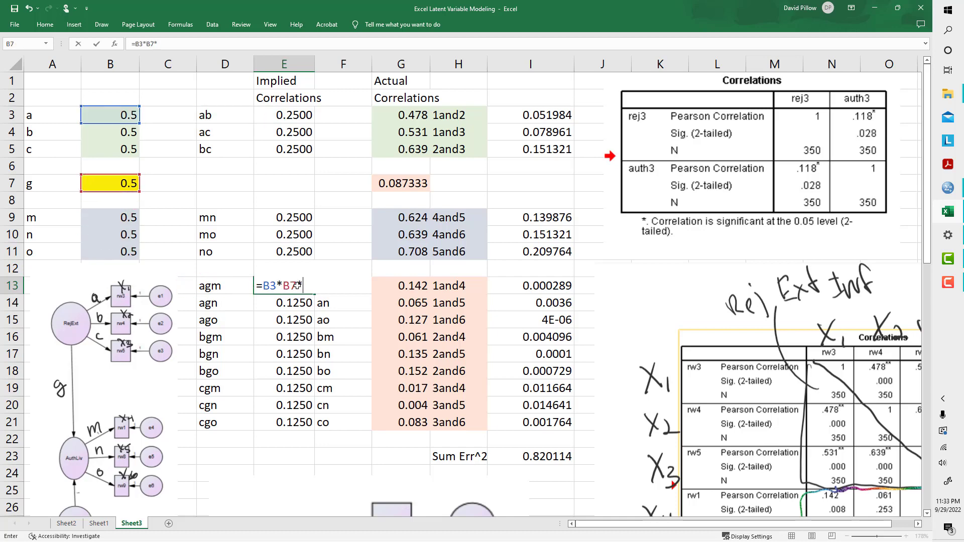
{"action": "key", "text": "Left"}
{"action": "key", "text": "Left"}
{"action": "key", "text": "Left"}
{"action": "key", "text": "Left"}
{"action": "key", "text": "Up"}
{"action": "key", "text": "Up"}
{"action": "key", "text": "Up"}
{"action": "key", "text": "Up"}
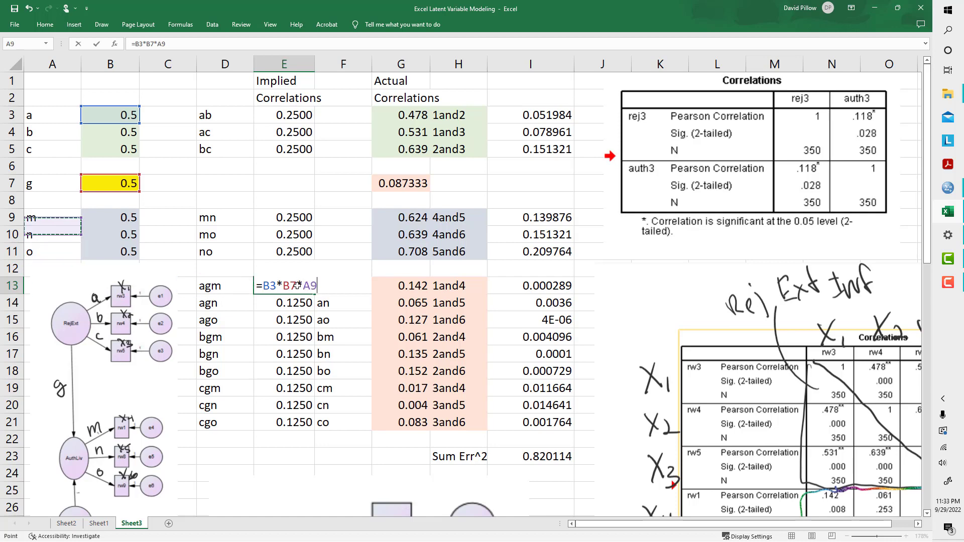
{"action": "key", "text": "Right"}
{"action": "key", "text": "Return"}
{"action": "left_click", "coordinate": [296, 285]}
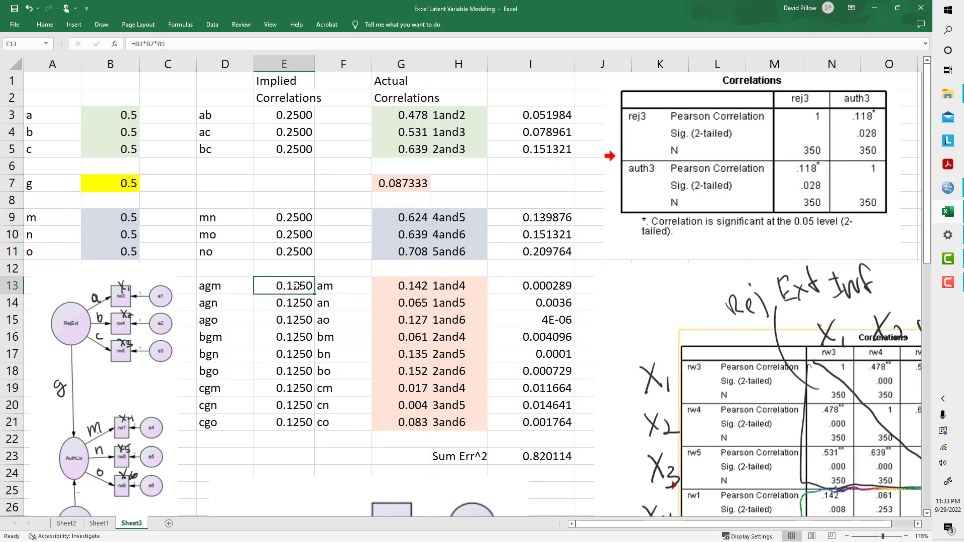
Inspect the implied correlation formulas for agn in E14 and cgn in E20 with their referenced path cells
{"action": "key", "text": "Down"}
{"action": "key", "text": "Up"}
{"action": "key", "text": "Down"}
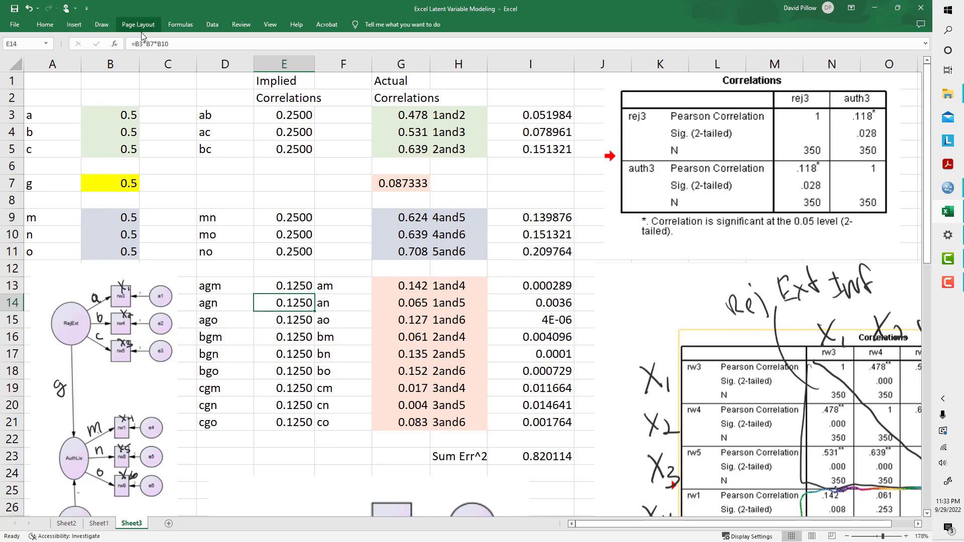
{"action": "left_click", "coordinate": [162, 43]}
{"action": "left_click_drag", "start_coordinate": [180, 43], "coordinate": [136, 44]}
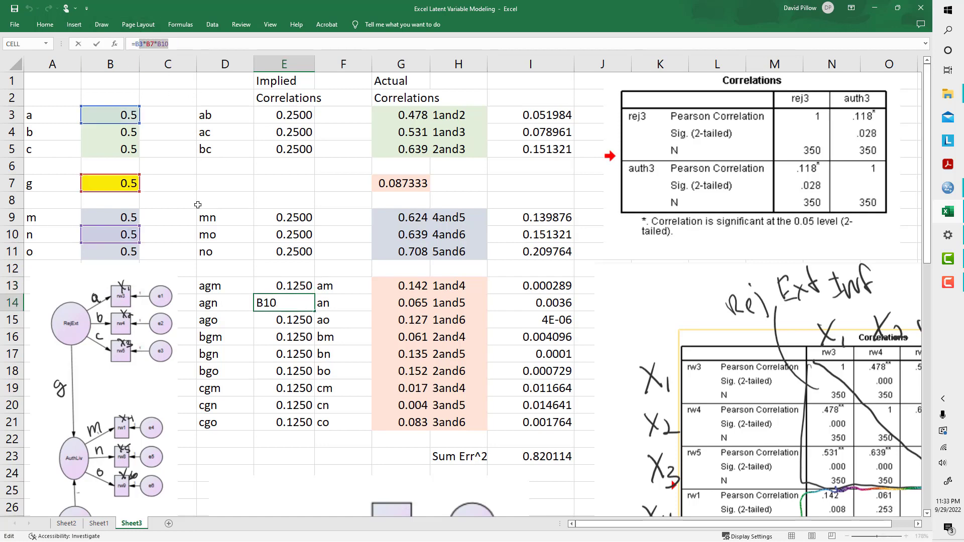
{"action": "key", "text": "Escape"}
{"action": "key", "text": "F2"}
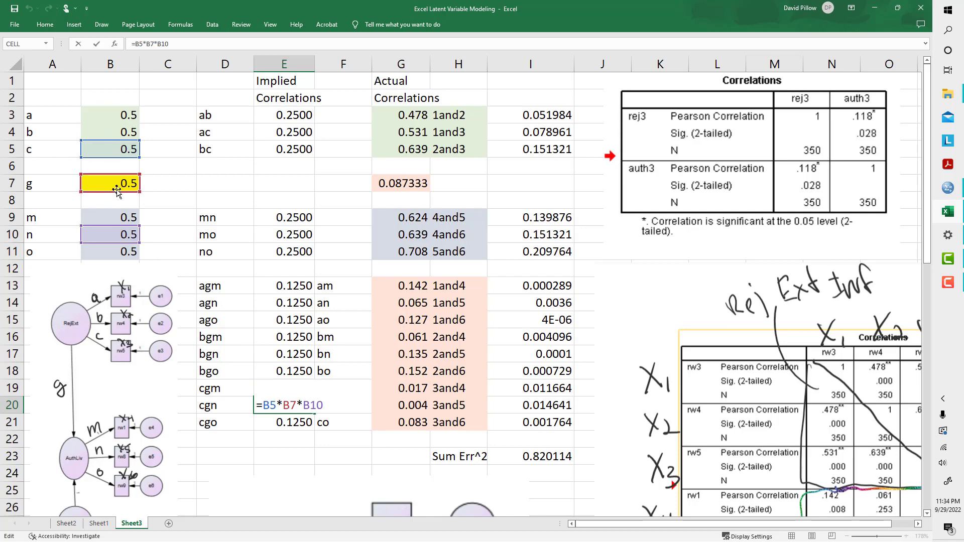
{"action": "left_click", "coordinate": [300, 463]}
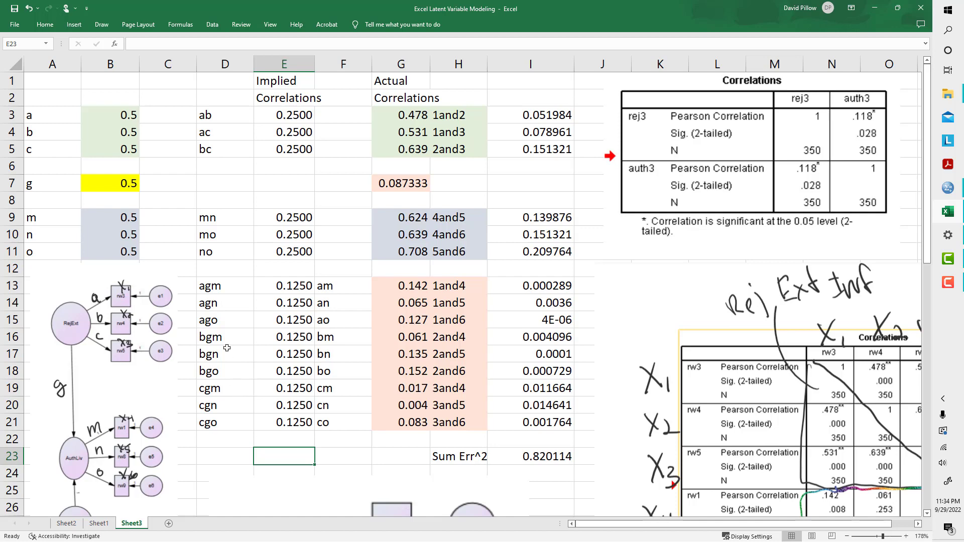
Re-enter the squared error formula =(G3-E3)^2 in cell I3 for the ab correlation
{"action": "left_click", "coordinate": [542, 115]}
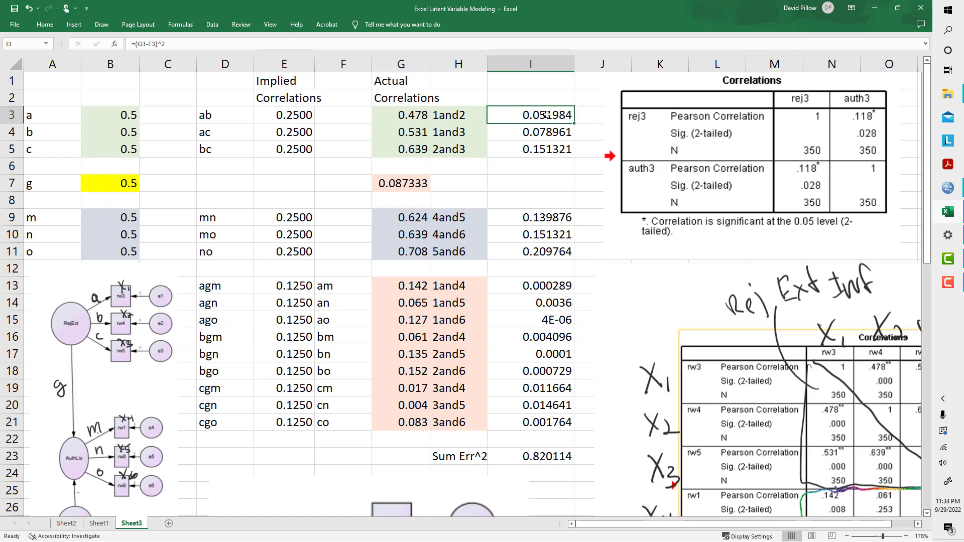
{"action": "type", "text": "="}
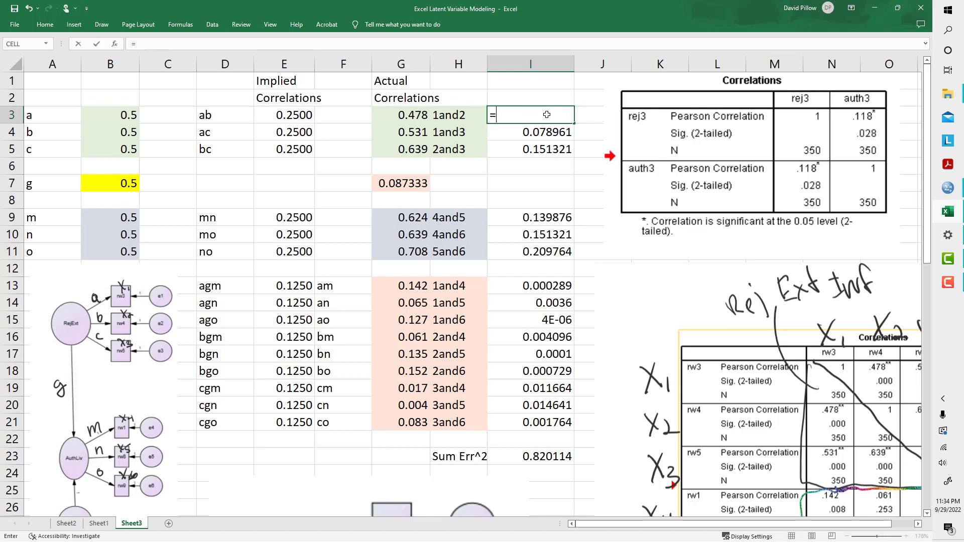
{"action": "type", "text": "("}
{"action": "key", "text": "Left"}
{"action": "key", "text": "Left"}
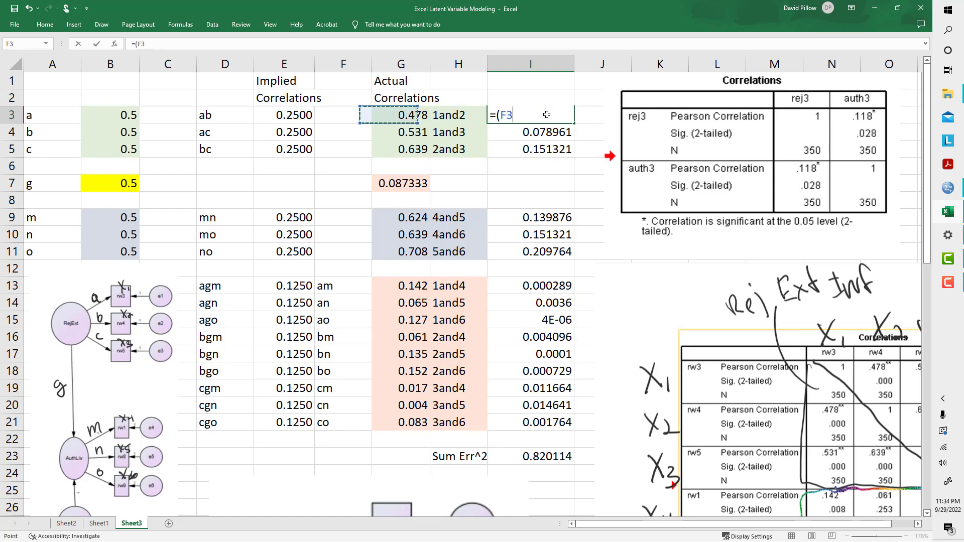
{"action": "key", "text": "Left"}
{"action": "key", "text": "Right"}
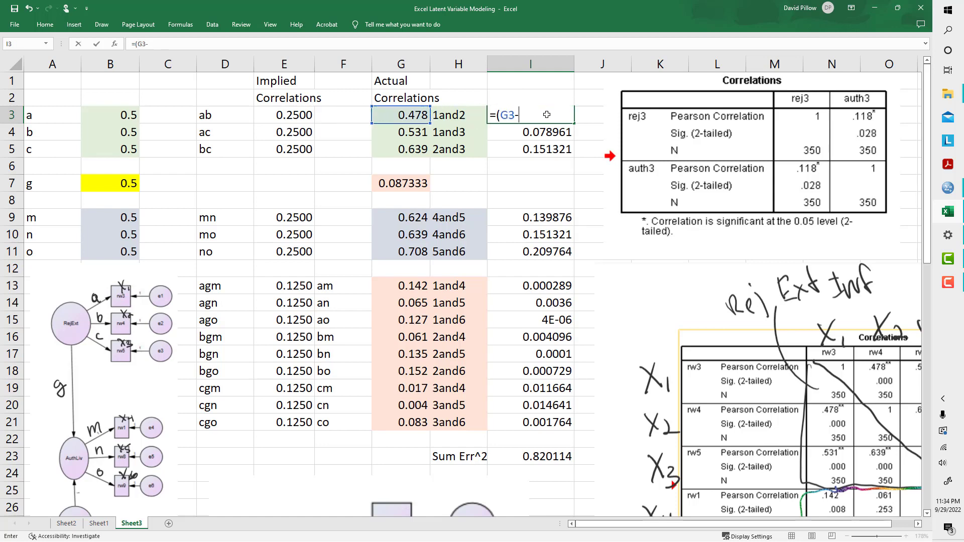
{"action": "type", "text": "-"}
{"action": "key", "text": "Left"}
{"action": "key", "text": "Left"}
{"action": "key", "text": "Left"}
{"action": "key", "text": "Left"}
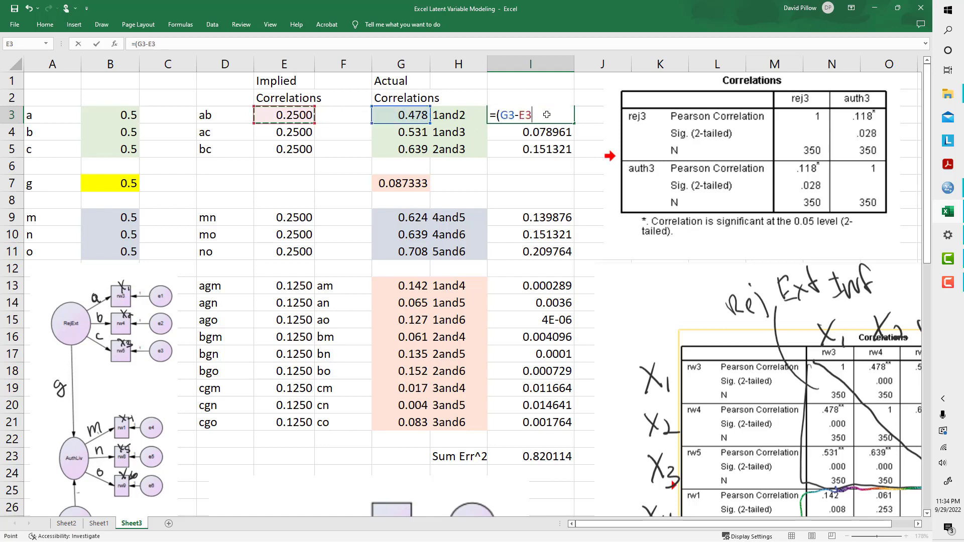
{"action": "type", "text": ")^2"}
{"action": "key", "text": "Return"}
{"action": "left_click", "coordinate": [547, 115]}
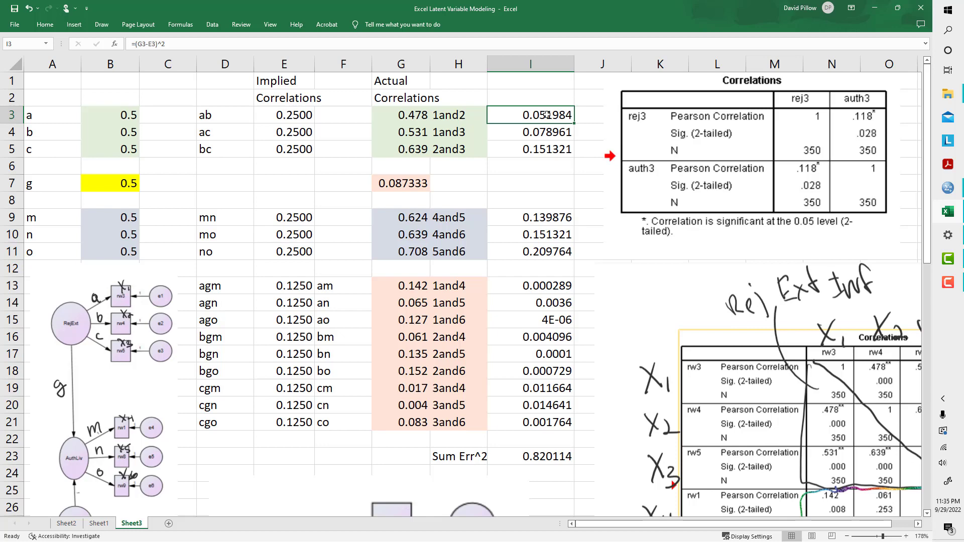
Examine the squared error formulas in column I for the remaining abc rows and the mn, mo and no rows
{"action": "key", "text": "Down"}
{"action": "key", "text": "Down"}
{"action": "key", "text": "Down"}
{"action": "key", "text": "Down"}
{"action": "key", "text": "Down"}
{"action": "key", "text": "Down"}
{"action": "key", "text": "Down"}
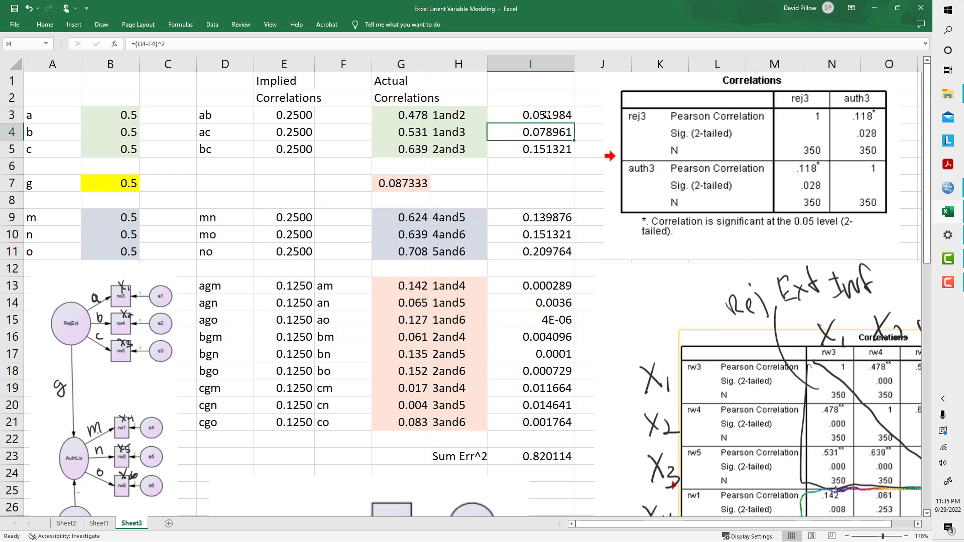
{"action": "key", "text": "Down"}
{"action": "key", "text": "Down"}
{"action": "key", "text": "Down"}
{"action": "key", "text": "Down"}
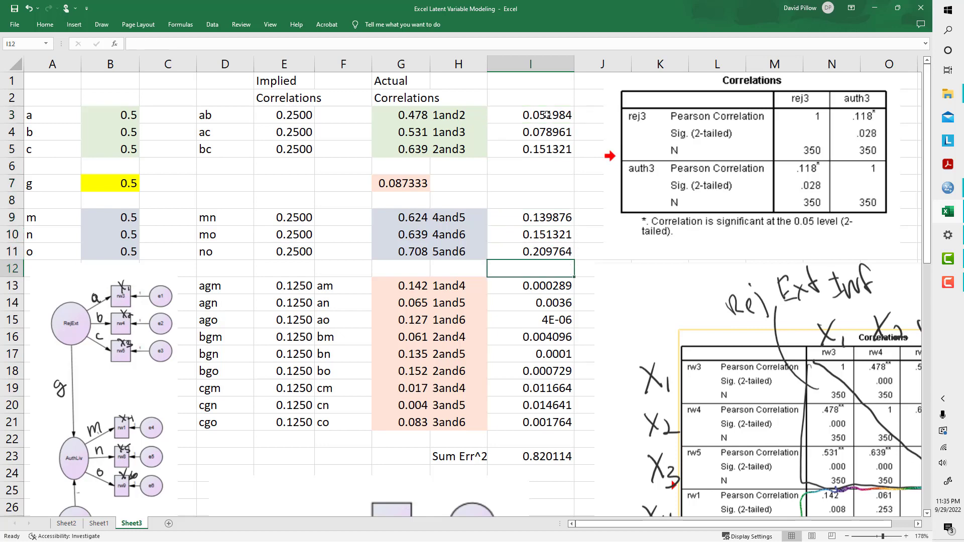
{"action": "key", "text": "Up"}
{"action": "key", "text": "Up"}
{"action": "key", "text": "Up"}
{"action": "key", "text": "Up"}
{"action": "key", "text": "Up"}
{"action": "key", "text": "Down"}
{"action": "key", "text": "Down"}
{"action": "key", "text": "Down"}
{"action": "key", "text": "Down"}
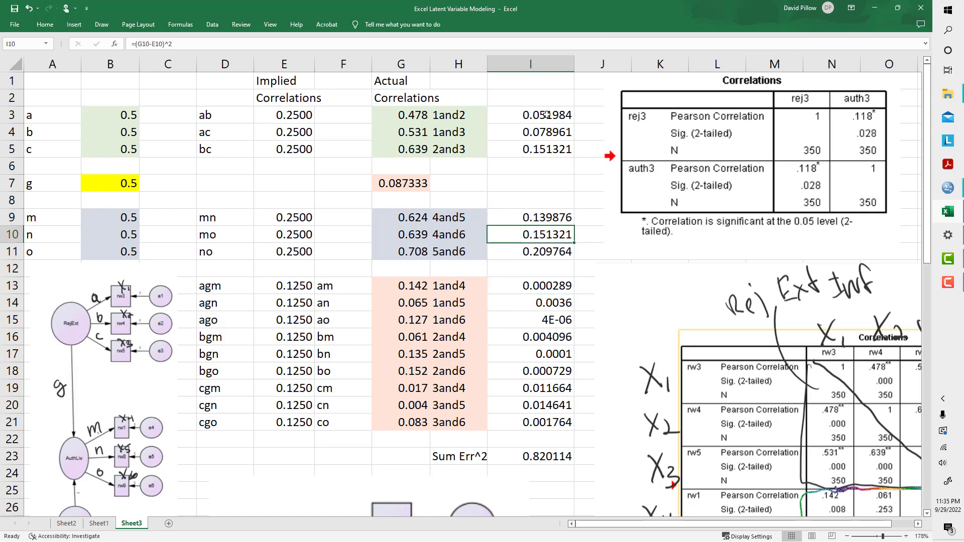
Inspect the average formula in G7, its source correlations G13:G21 and the path g estimate in B7
{"action": "left_click", "coordinate": [405, 184]}
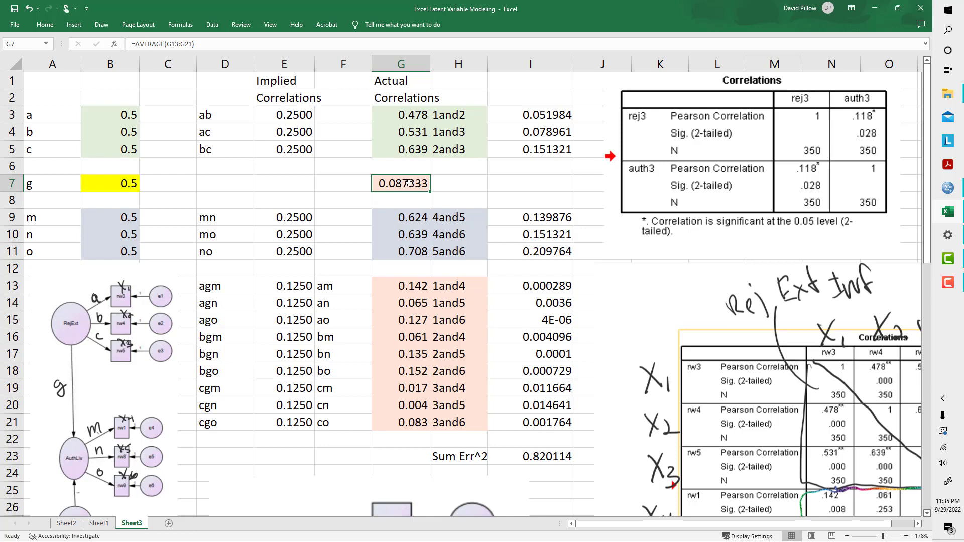
{"action": "left_click", "coordinate": [533, 188]}
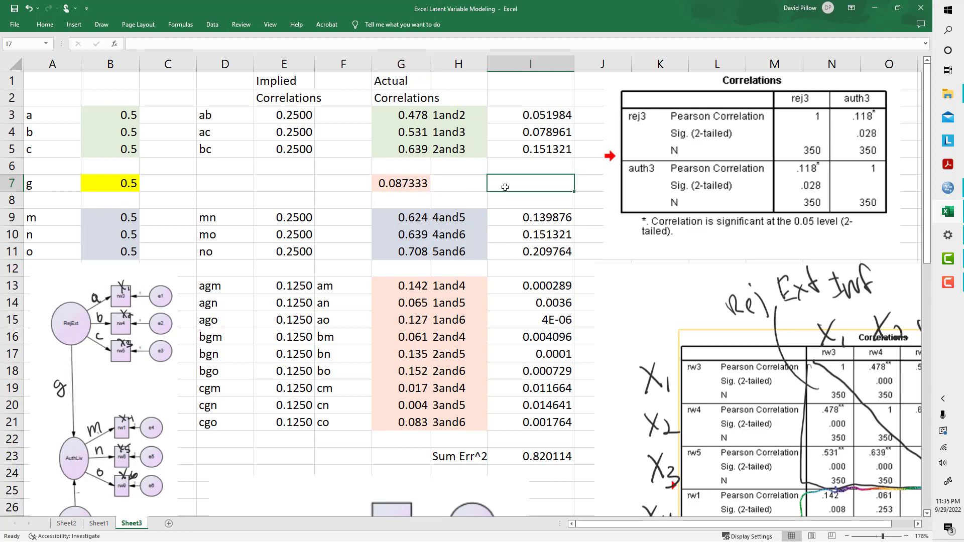
{"action": "left_click", "coordinate": [404, 186]}
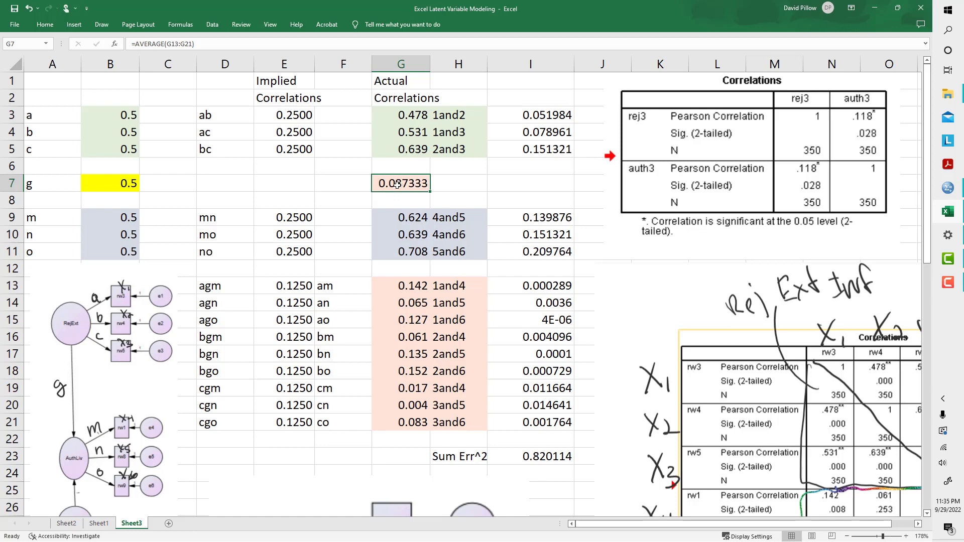
{"action": "left_click_drag", "start_coordinate": [411, 288], "coordinate": [415, 420]}
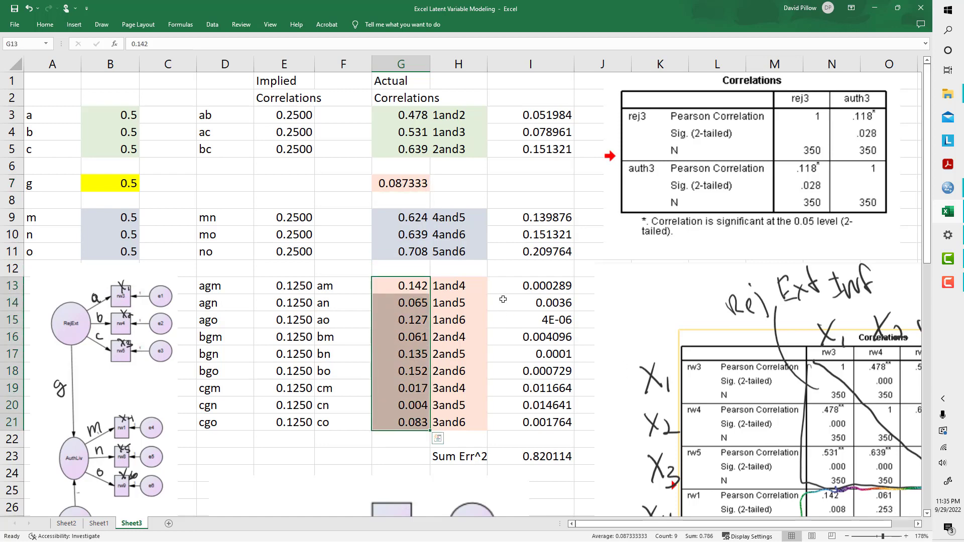
{"action": "left_click", "coordinate": [499, 267]}
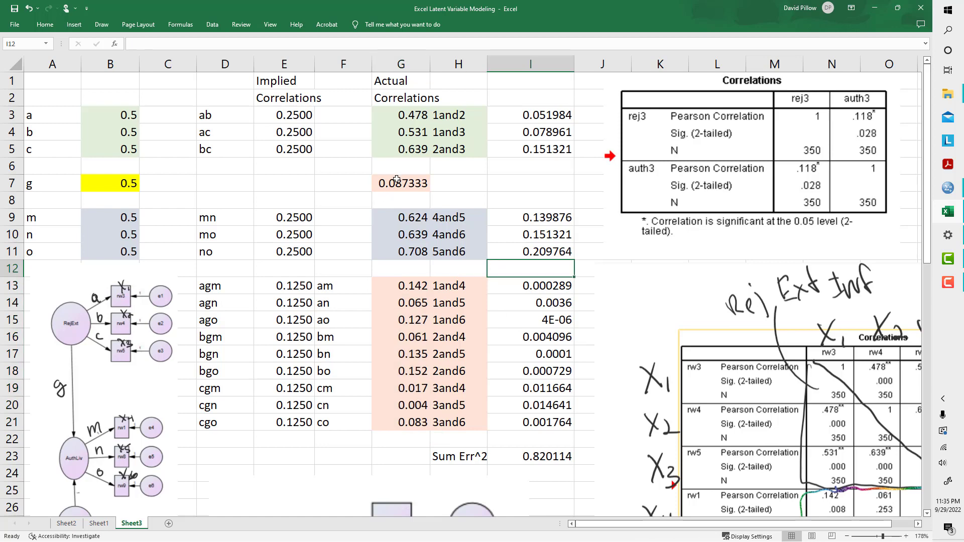
{"action": "left_click", "coordinate": [115, 185]}
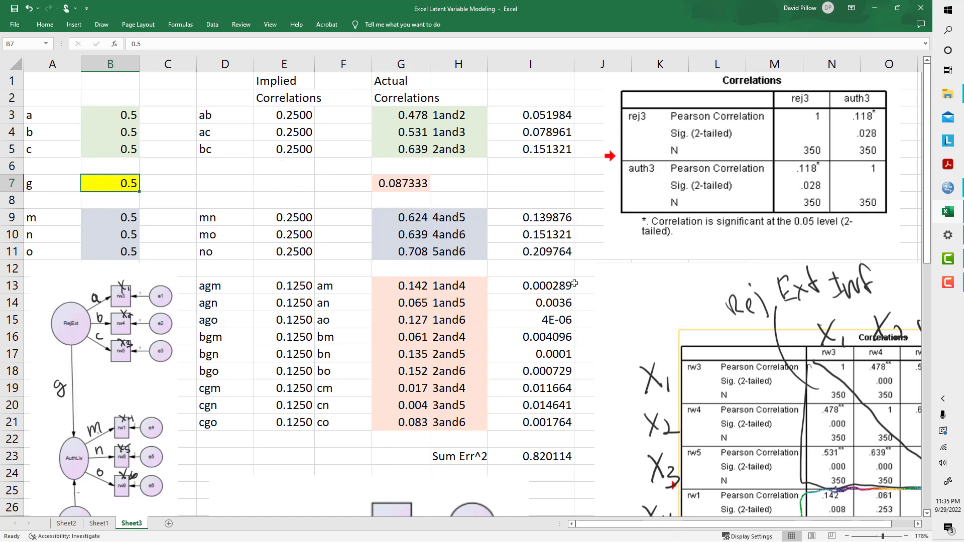
Re-enter the formula =SUM(I3:I21) in cell I23 for the sum of squared errors
{"action": "left_click", "coordinate": [546, 460]}
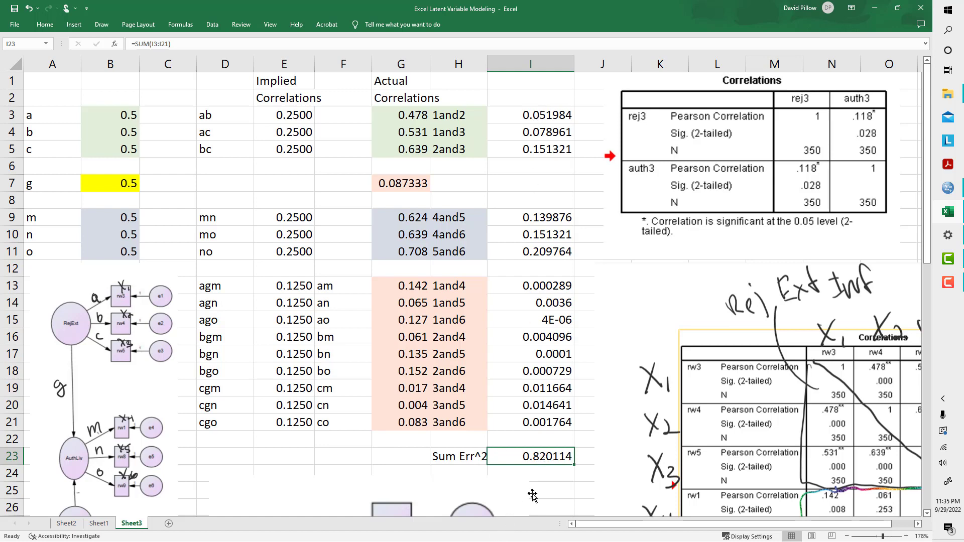
{"action": "left_click", "coordinate": [512, 481]}
{"action": "left_click", "coordinate": [528, 456]}
{"action": "type", "text": "=sum"}
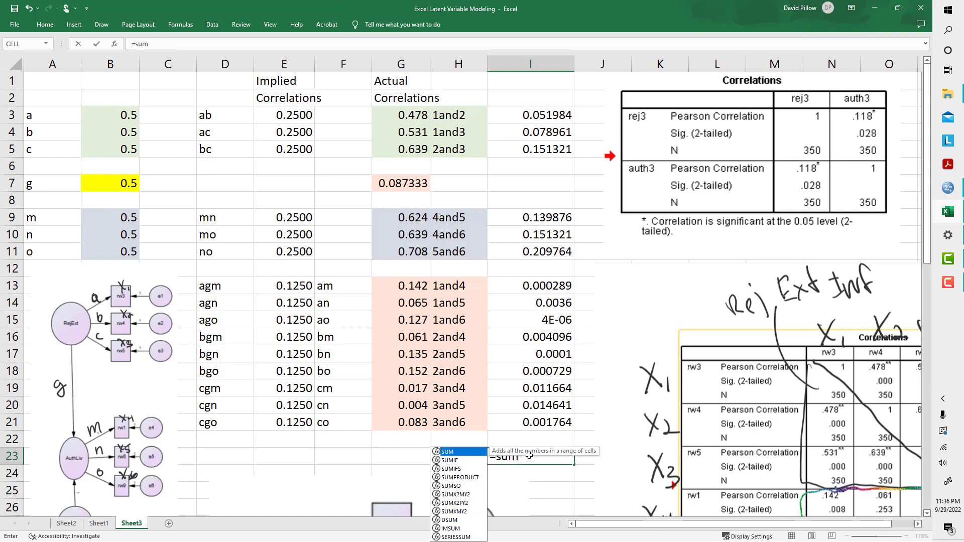
{"action": "type", "text": "("}
{"action": "key", "text": "Up"}
{"action": "key", "text": "Up"}
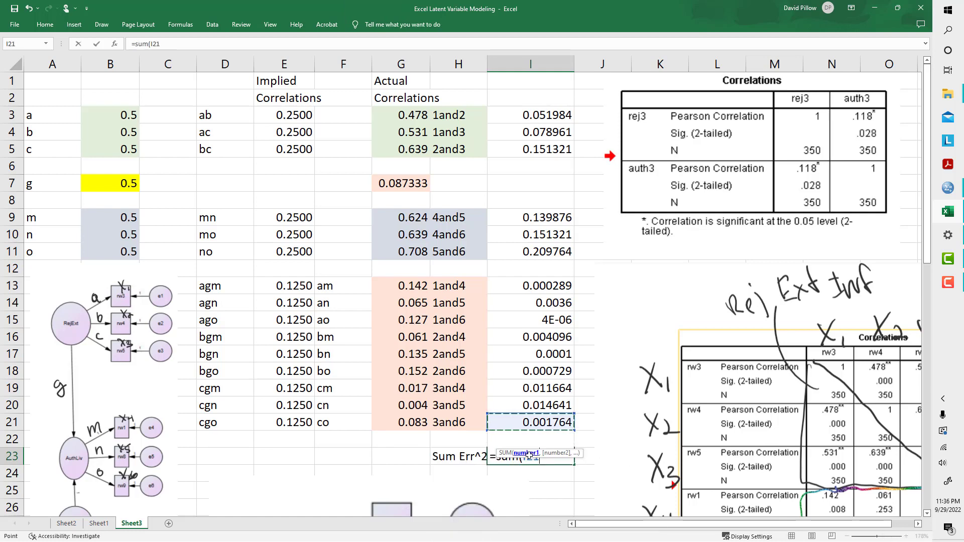
{"action": "key", "text": "shift+Up"}
{"action": "key", "text": "shift+Up"}
{"action": "key", "text": "shift+Up"}
{"action": "key", "text": "shift+Up"}
{"action": "key", "text": "shift+Up"}
{"action": "key", "text": "shift+Up"}
{"action": "key", "text": "shift+Up"}
{"action": "key", "text": "shift+Up"}
{"action": "key", "text": "shift+Up"}
{"action": "key", "text": "shift+Up"}
{"action": "key", "text": "shift+Up"}
{"action": "key", "text": "shift+Up"}
{"action": "key", "text": "shift+Up"}
{"action": "key", "text": "shift+Up"}
{"action": "key", "text": "shift+Up"}
{"action": "key", "text": "shift+Up"}
{"action": "key", "text": "shift+Up"}
{"action": "key", "text": "shift+Up"}
{"action": "key", "text": "shift+Up"}
{"action": "key", "text": "shift+Down"}
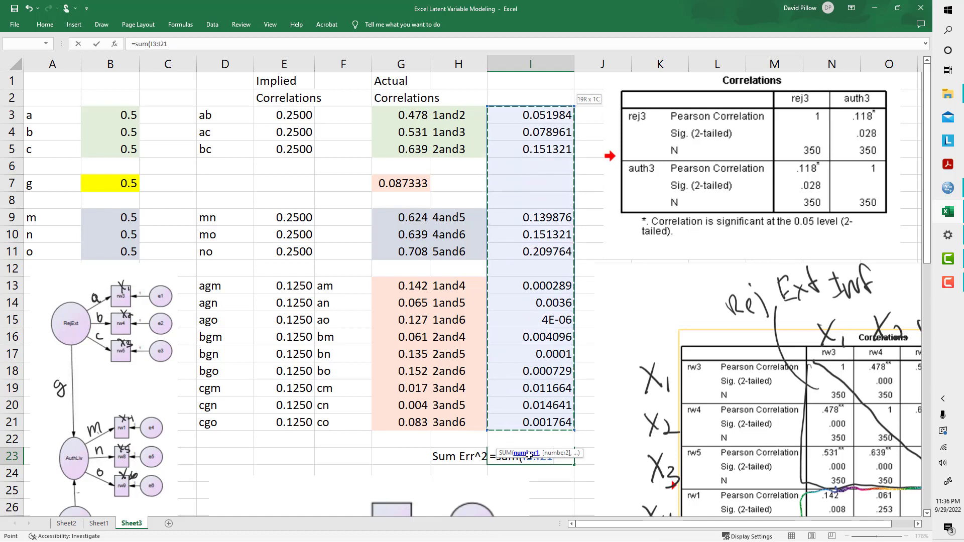
{"action": "key", "text": "ctrl+Return"}
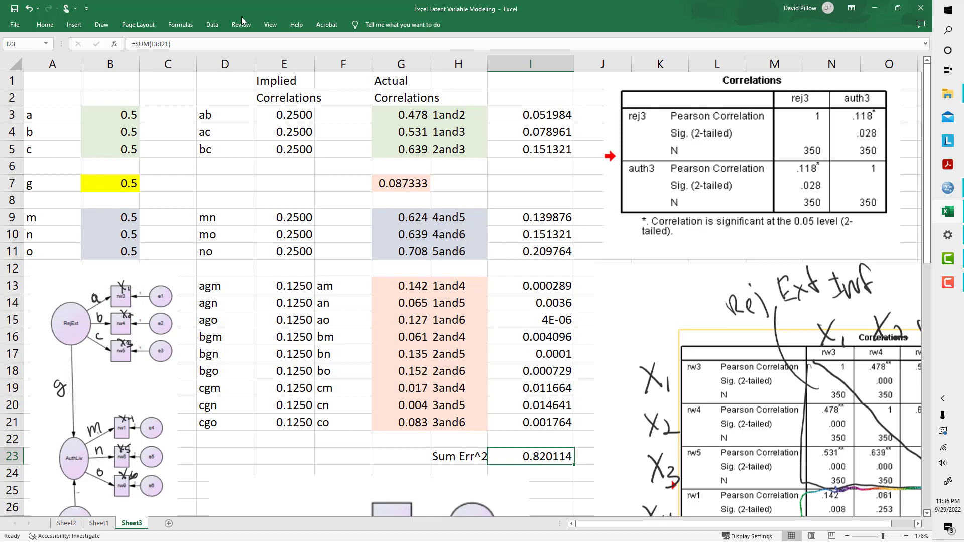
Open Solver, move its dialog clear of the path estimates and keep cell I23 as the objective
{"action": "left_click", "coordinate": [211, 25]}
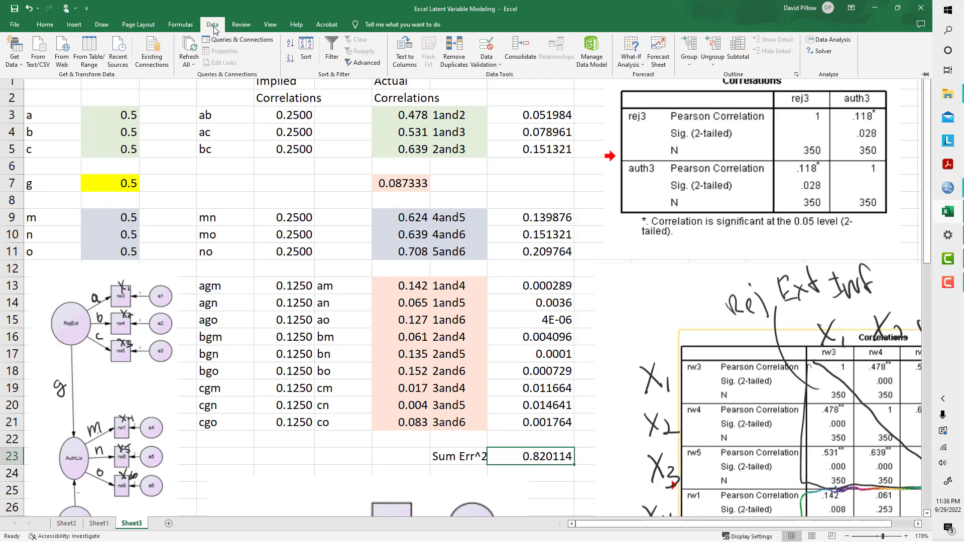
{"action": "left_click", "coordinate": [824, 52]}
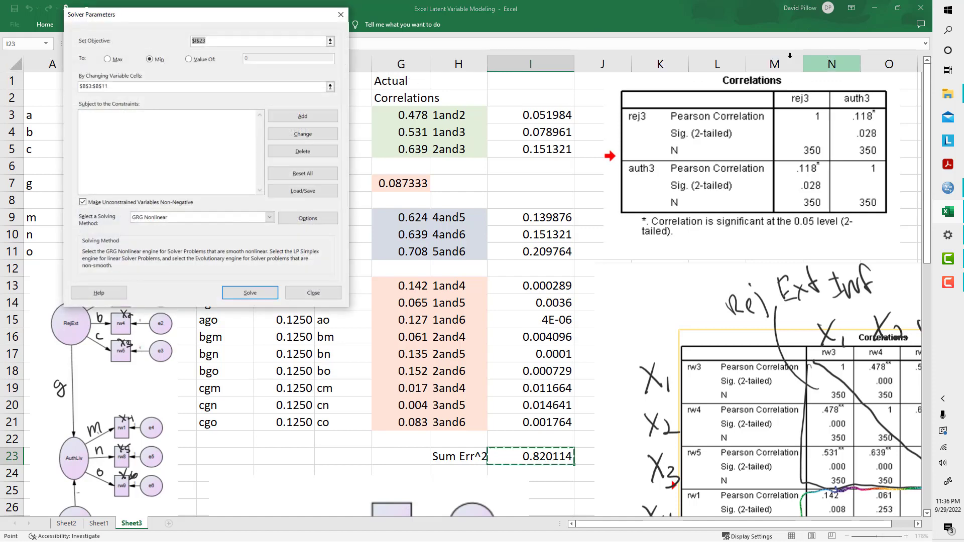
{"action": "left_click_drag", "start_coordinate": [243, 19], "coordinate": [664, 107]}
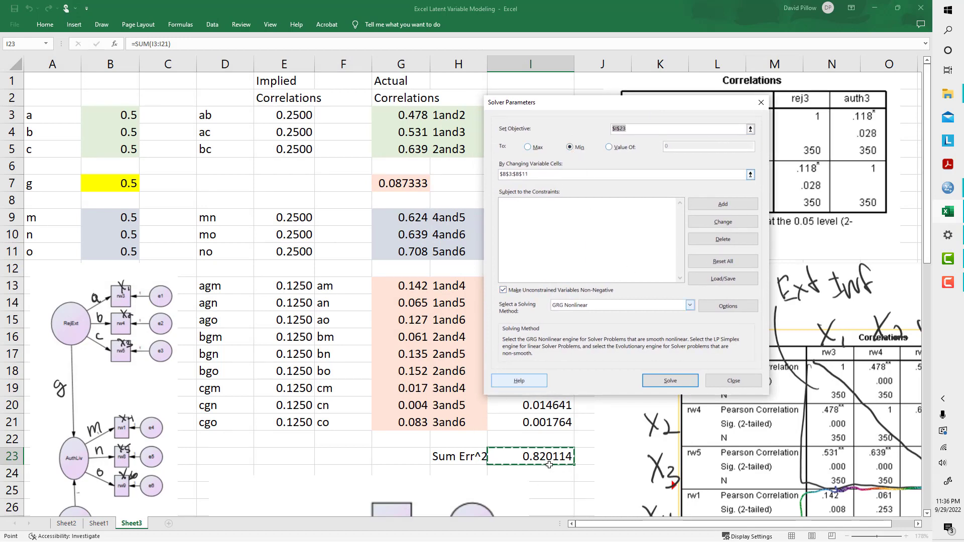
{"action": "left_click", "coordinate": [750, 129]}
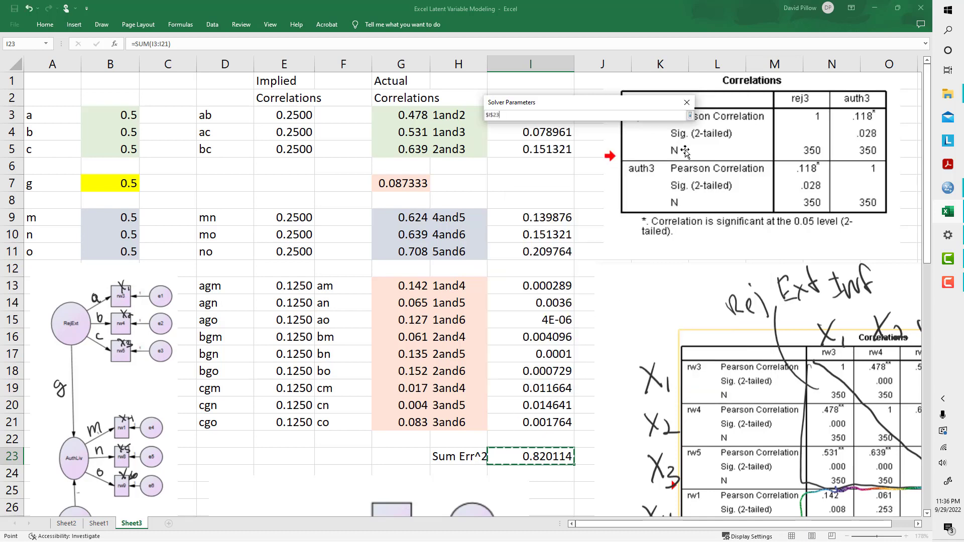
{"action": "left_click", "coordinate": [689, 106]}
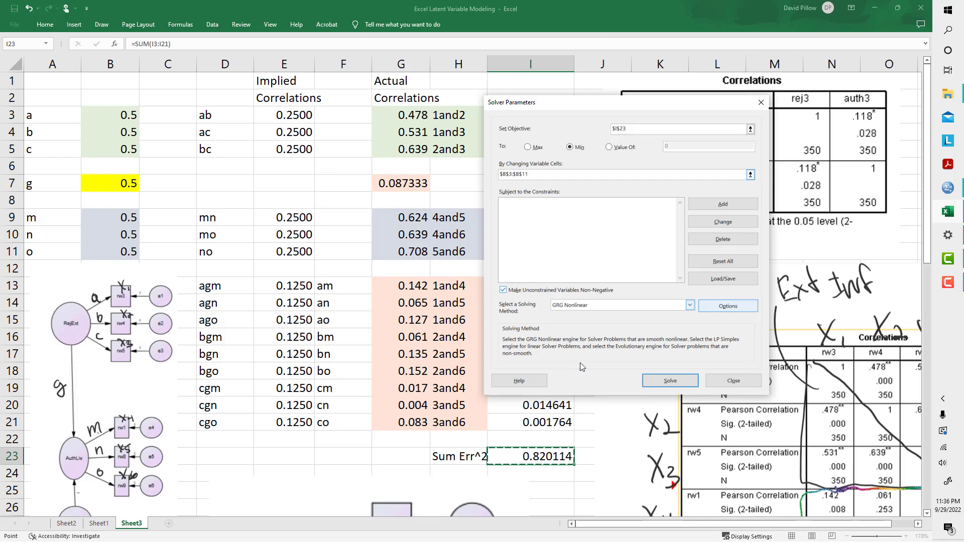
Keep B3:B11 as the changing variable cells, run Solver to minimise I23, and keep the solution
{"action": "left_click", "coordinate": [751, 174]}
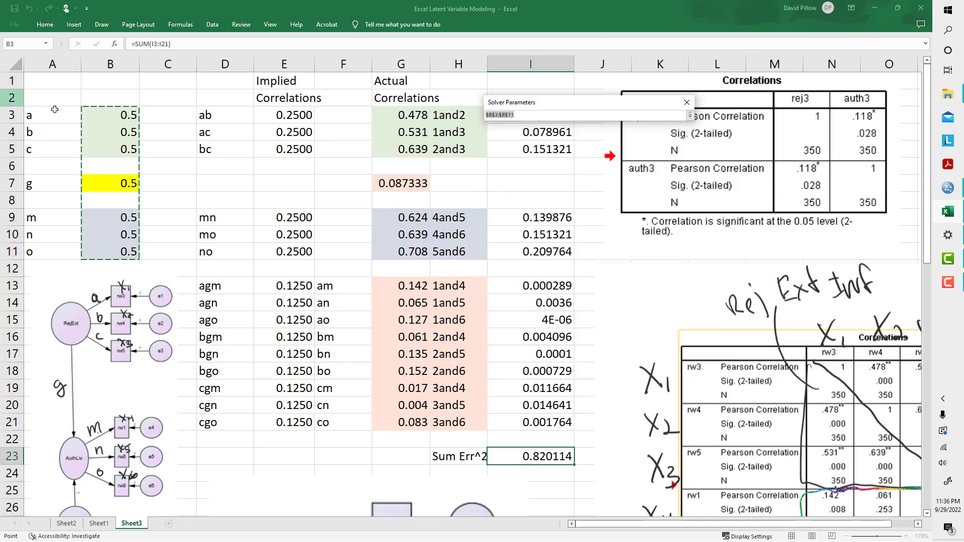
{"action": "left_click", "coordinate": [108, 122]}
{"action": "left_click_drag", "start_coordinate": [109, 123], "coordinate": [120, 250]}
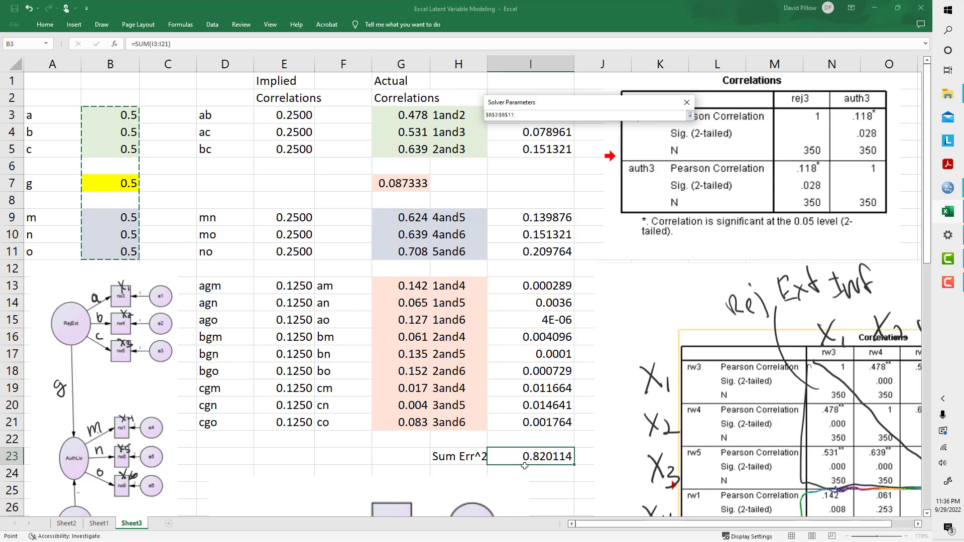
{"action": "left_click", "coordinate": [686, 104]}
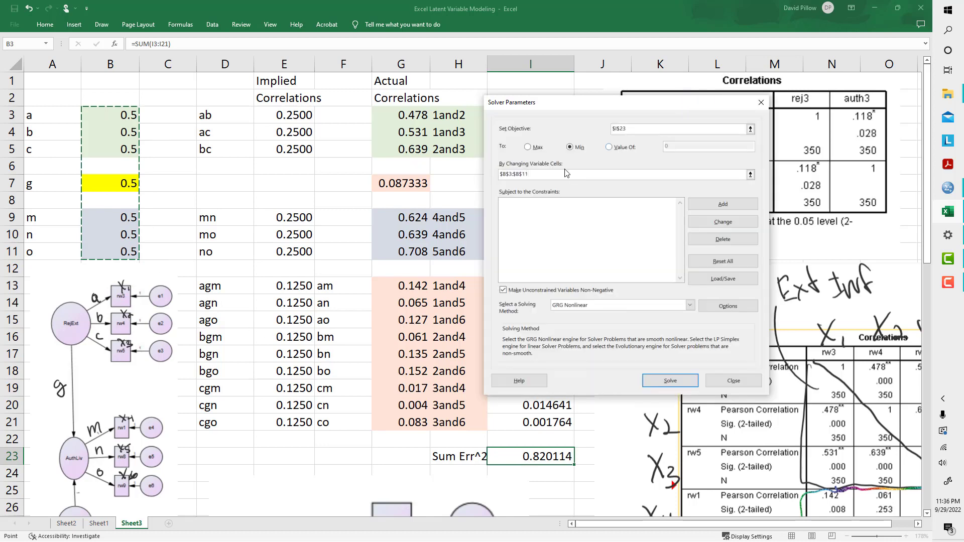
{"action": "left_click", "coordinate": [673, 381]}
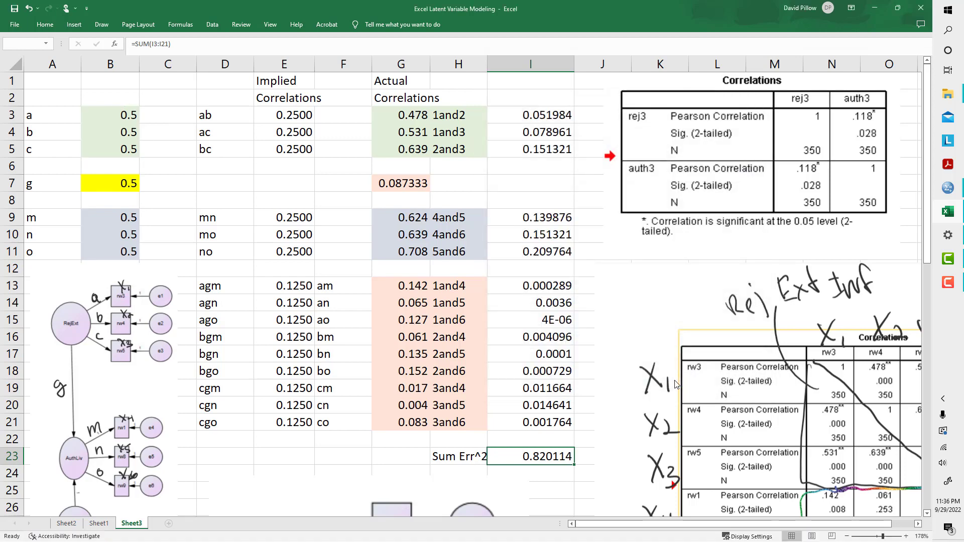
{"action": "left_click", "coordinate": [335, 299]}
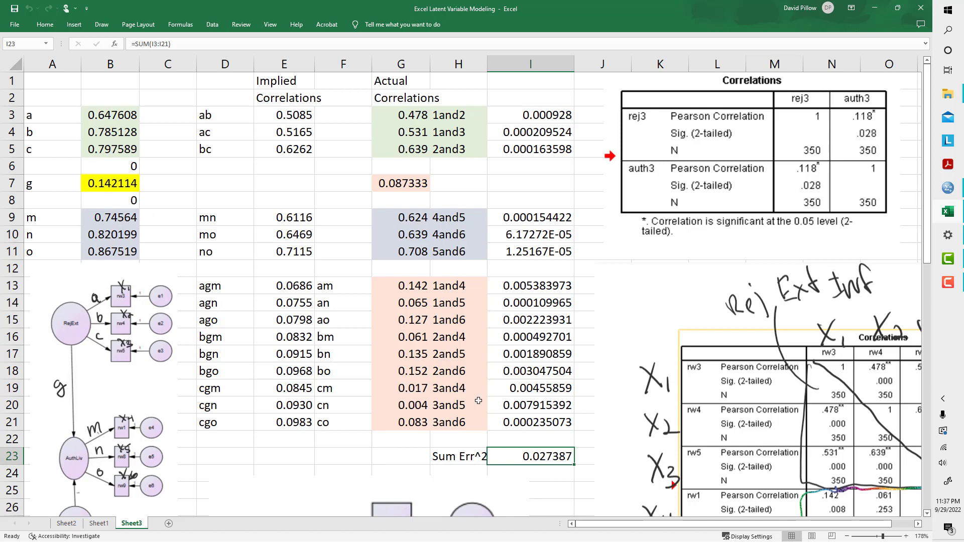
Compare the solved path estimates, including a, b and c in B3:B5, with the coefficients on the path diagram below the table
{"action": "scroll", "coordinate": [474, 401], "scroll_direction": "down", "scroll_amount": 6}
{"action": "scroll", "coordinate": [469, 404], "scroll_direction": "down", "scroll_amount": 1}
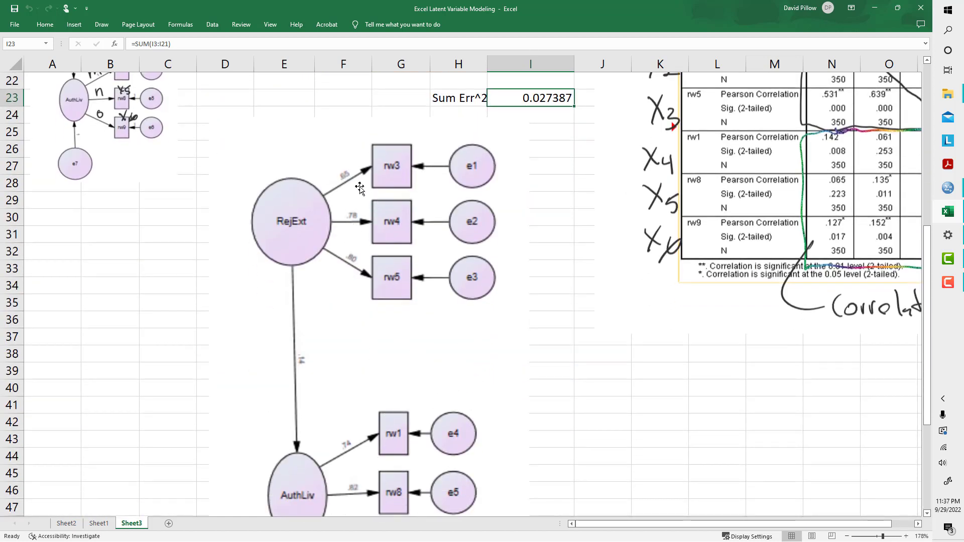
{"action": "scroll", "coordinate": [382, 273], "scroll_direction": "up", "scroll_amount": 7}
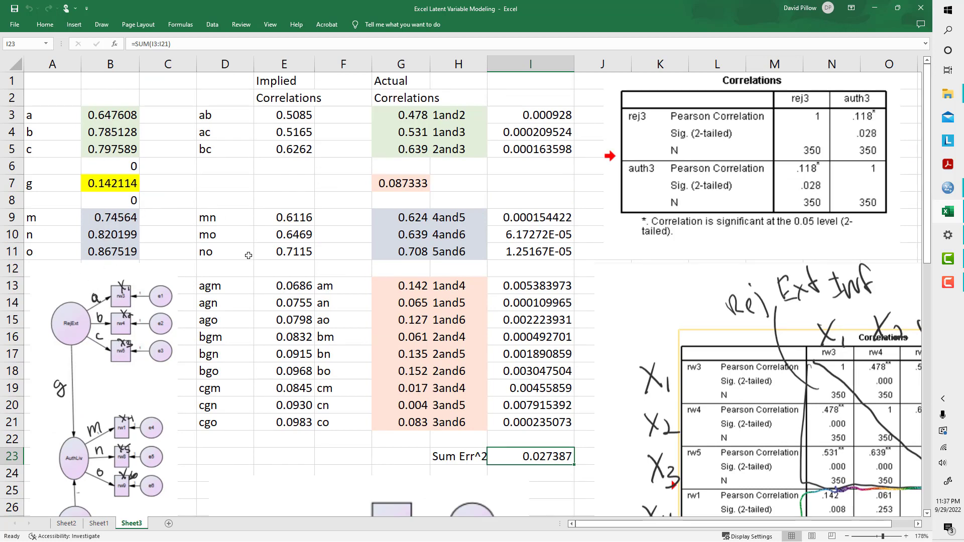
{"action": "scroll", "coordinate": [281, 301], "scroll_direction": "down", "scroll_amount": 6}
{"action": "scroll", "coordinate": [171, 146], "scroll_direction": "up", "scroll_amount": 6}
{"action": "left_click_drag", "start_coordinate": [109, 114], "coordinate": [114, 149]}
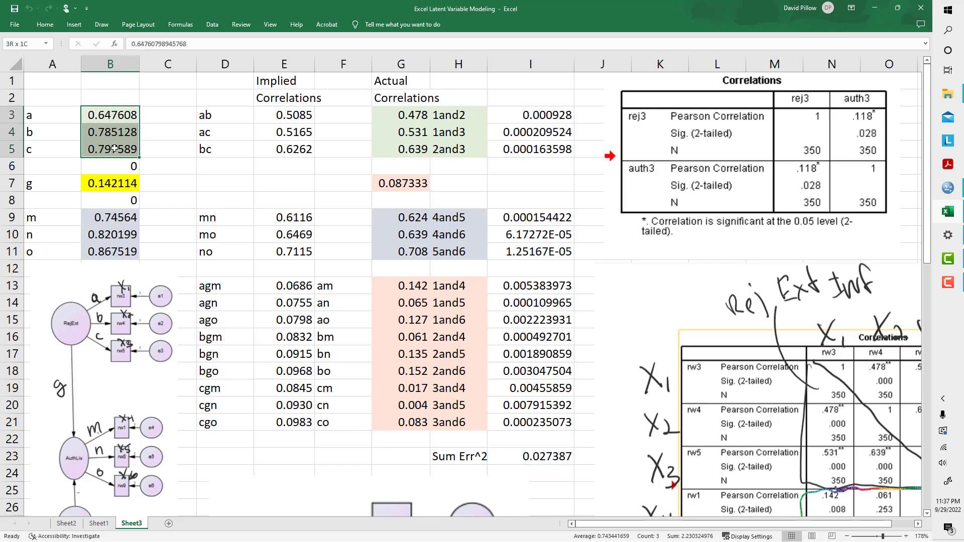
{"action": "left_click_drag", "start_coordinate": [116, 115], "coordinate": [120, 142]}
{"action": "left_click", "coordinate": [119, 144]}
{"action": "left_click", "coordinate": [157, 114]}
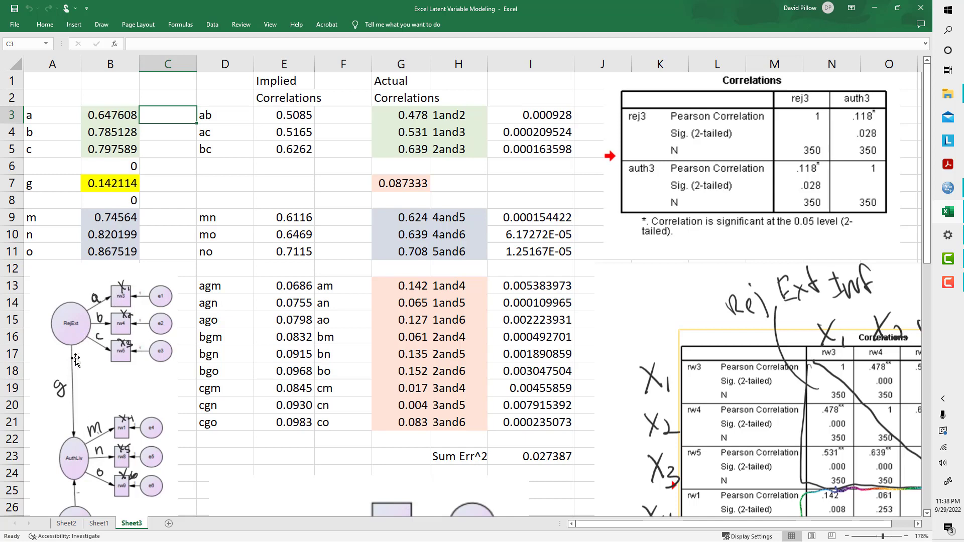
Inspect the path g estimate in B7, the implied correlations in E13:E21 and the average formula in G7
{"action": "left_click", "coordinate": [114, 185]}
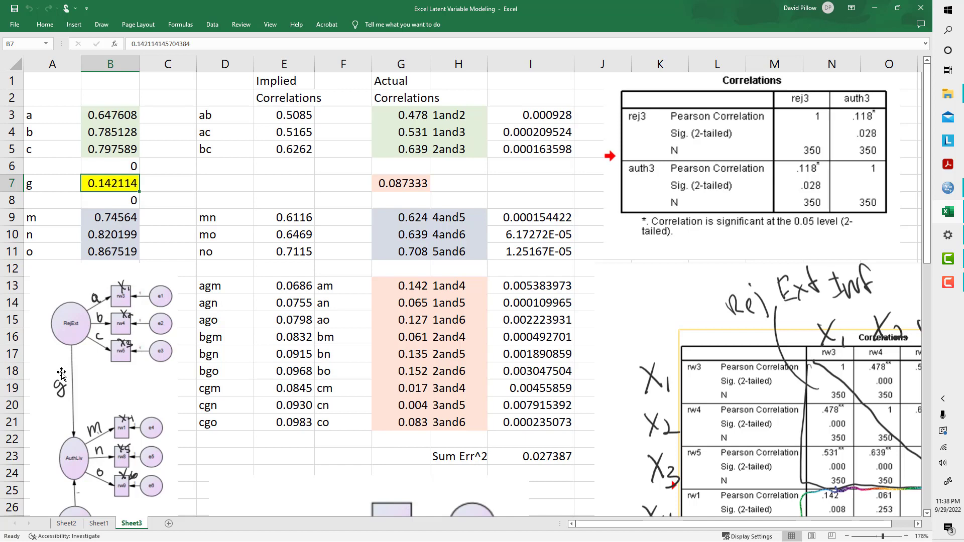
{"action": "left_click_drag", "start_coordinate": [293, 286], "coordinate": [301, 428]}
{"action": "left_click", "coordinate": [415, 186]}
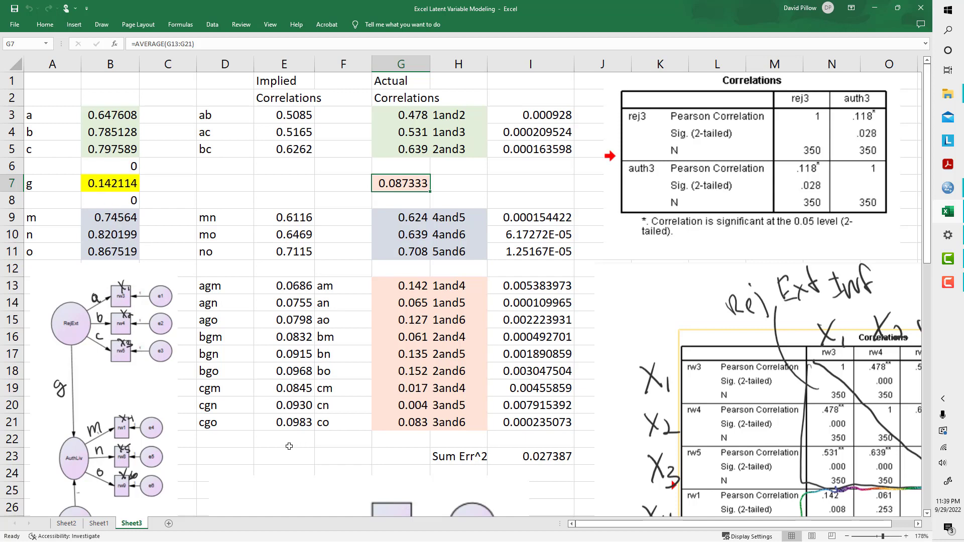
Enter =AVERAGE(E13:E21) in cell E7 to average the implied correlations between the two factors' indicators
{"action": "left_click", "coordinate": [304, 192]}
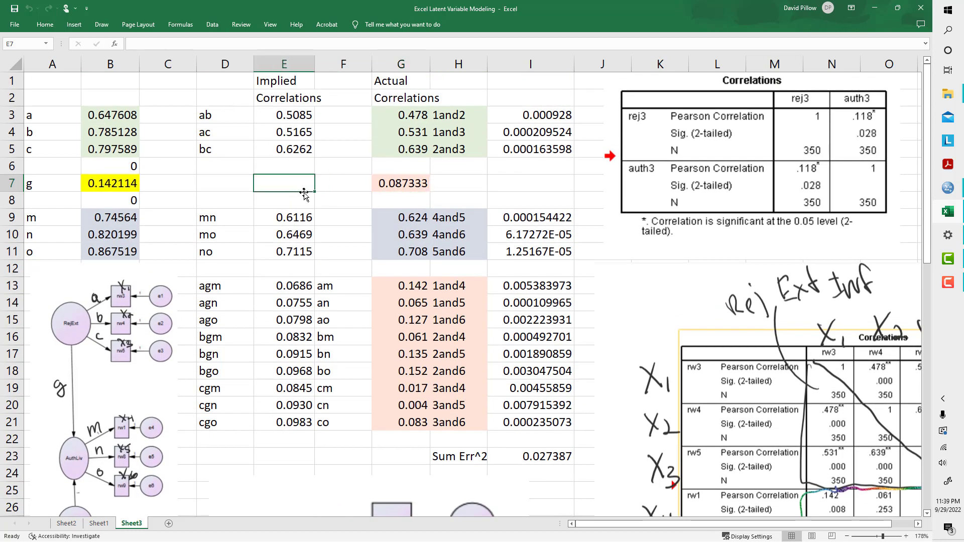
{"action": "type", "text": "=averag"}
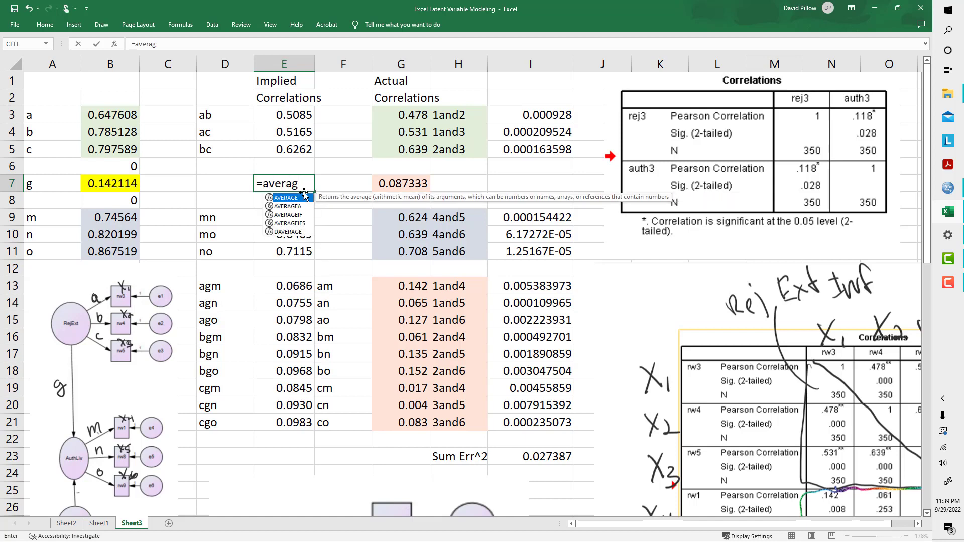
{"action": "type", "text": "e("}
{"action": "key", "text": "Down"}
{"action": "key", "text": "Down"}
{"action": "key", "text": "Down"}
{"action": "key", "text": "Down"}
{"action": "key", "text": "Down"}
{"action": "key", "text": "Down"}
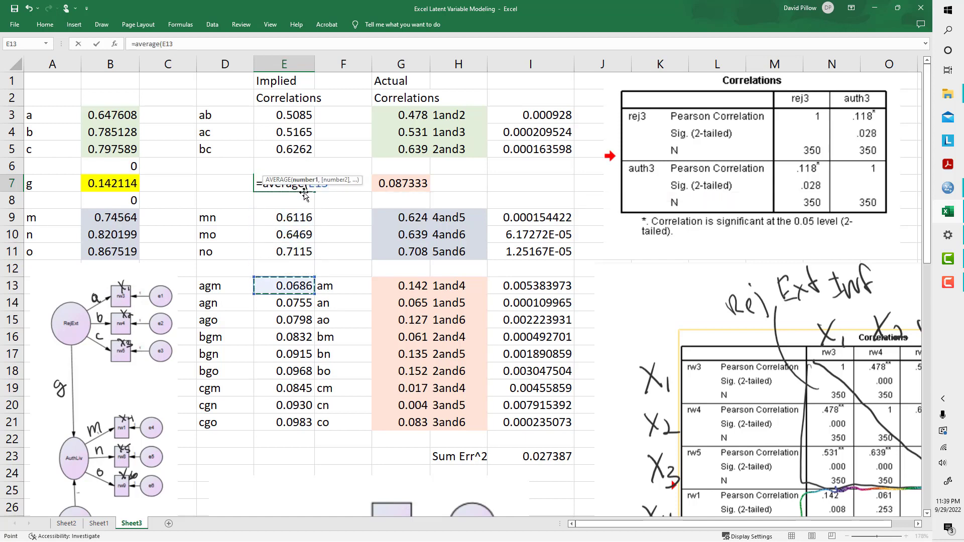
{"action": "key", "text": "shift+Down"}
{"action": "key", "text": "shift+Down"}
{"action": "key", "text": "shift+Down"}
{"action": "key", "text": "shift+Down"}
{"action": "key", "text": "shift+Down"}
{"action": "key", "text": "shift+Down"}
{"action": "key", "text": "shift+Down"}
{"action": "key", "text": "shift+Down"}
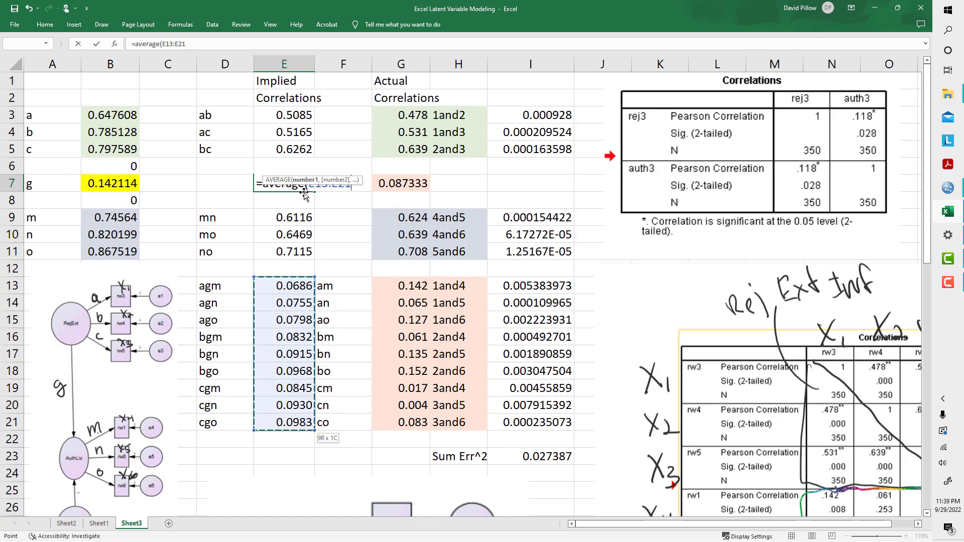
{"action": "key", "text": "ctrl+Return"}
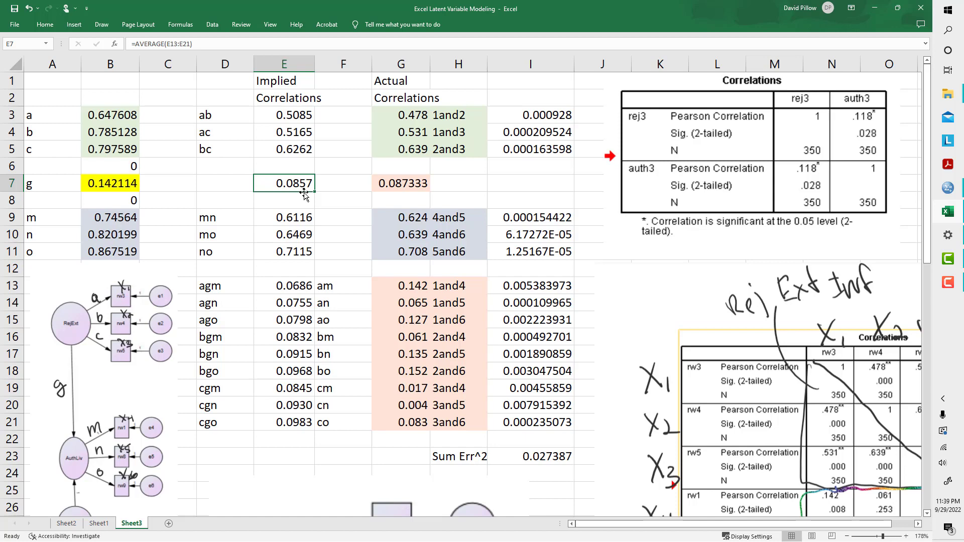
Compare the implied average in E7 with the actual average in G7 and the path g estimate in B7
{"action": "key", "text": "Right"}
{"action": "key", "text": "Right"}
{"action": "key", "text": "Right"}
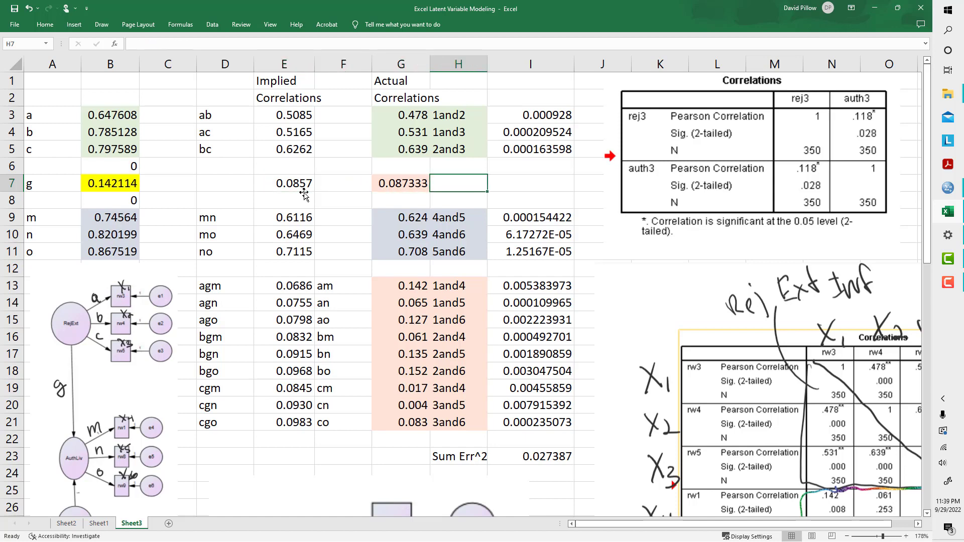
{"action": "key", "text": "Left"}
{"action": "key", "text": "Left"}
{"action": "key", "text": "Left"}
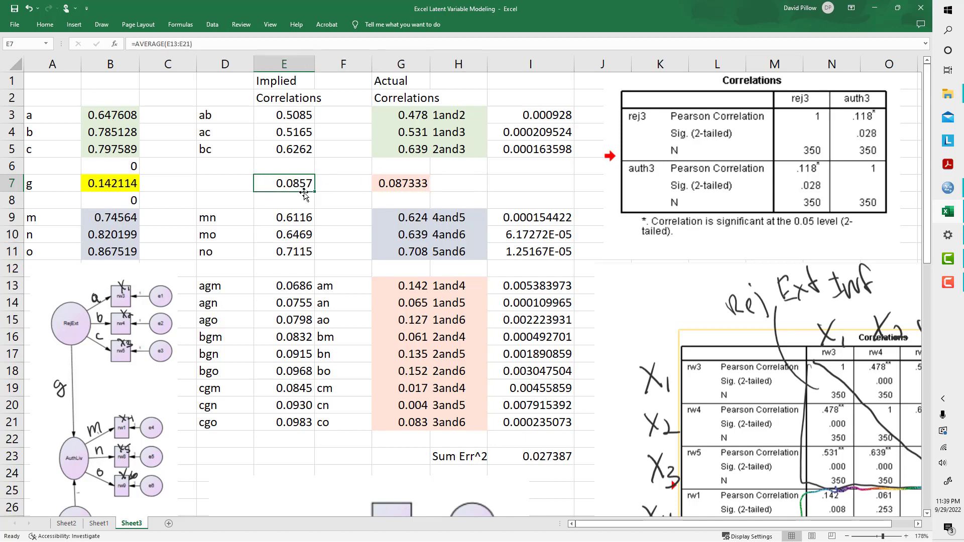
{"action": "key", "text": "Left"}
{"action": "key", "text": "Left"}
{"action": "key", "text": "Left"}
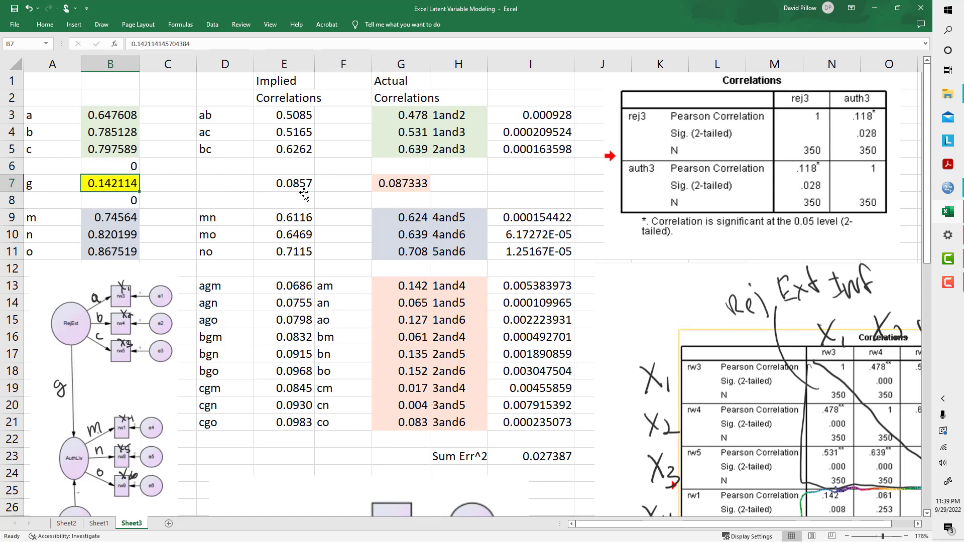